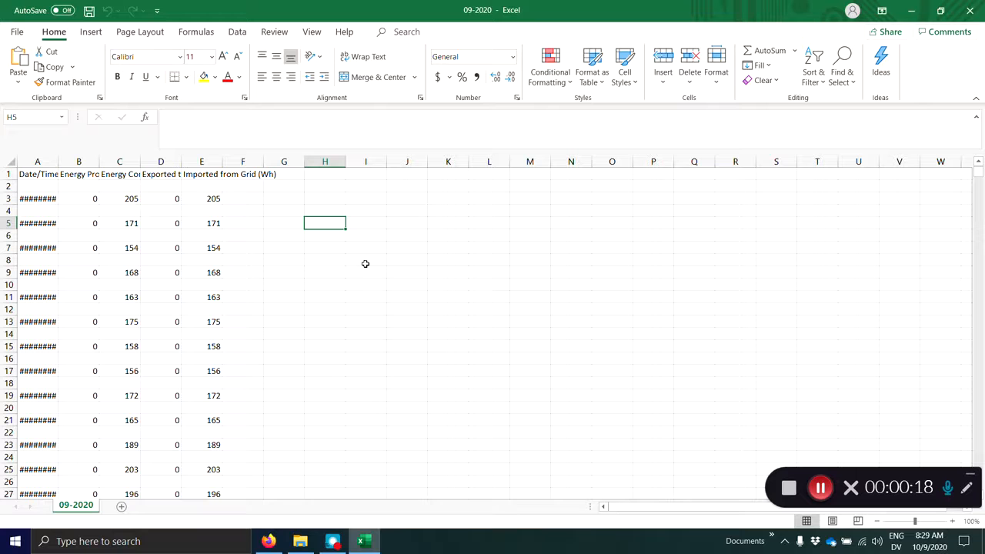
# - Widen column A enough to show the full Date/Time values
pyautogui.moveTo(58, 161); pyautogui.dragTo(104, 162)
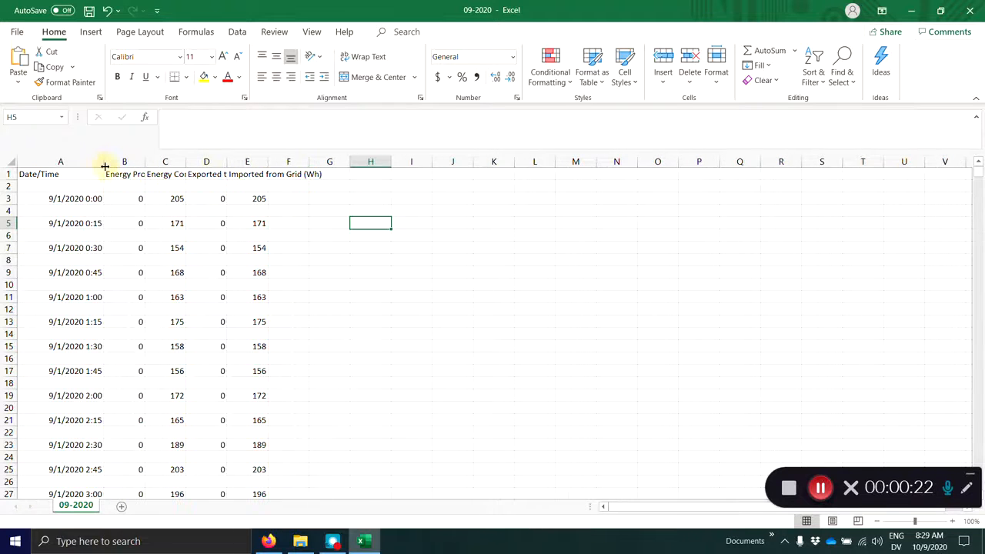
pyautogui.click(77, 224)
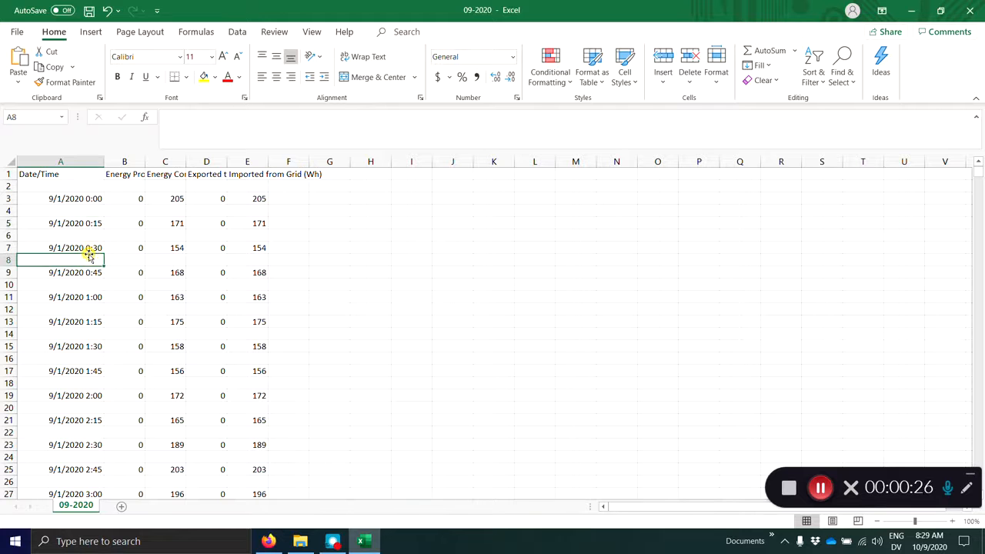
pyautogui.click(93, 247)
# - Examine the 15-minute readings for September 1, 2020 and select that day's Energy Produced values in B3:B194
pyautogui.scroll(-5, 93, 247)
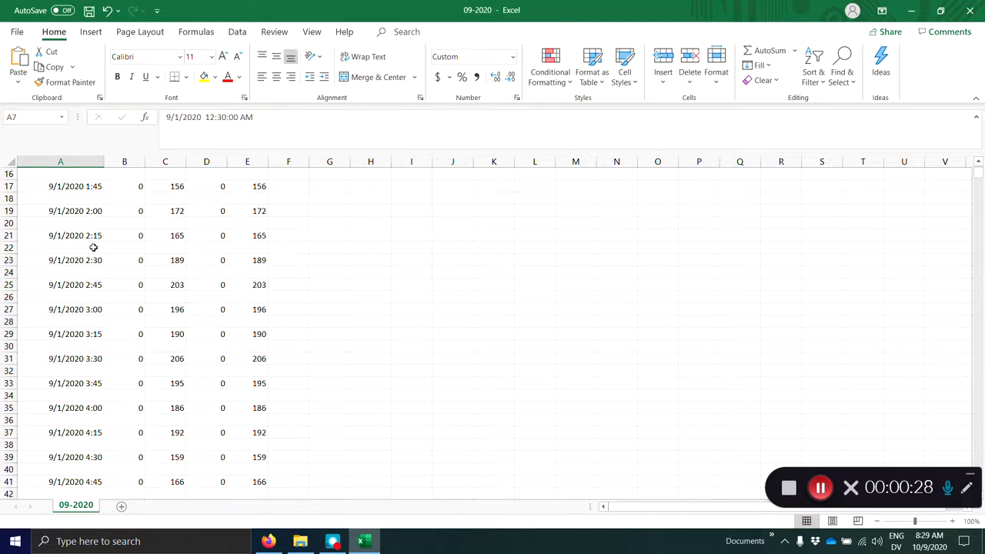
pyautogui.scroll(-11, 93, 247)
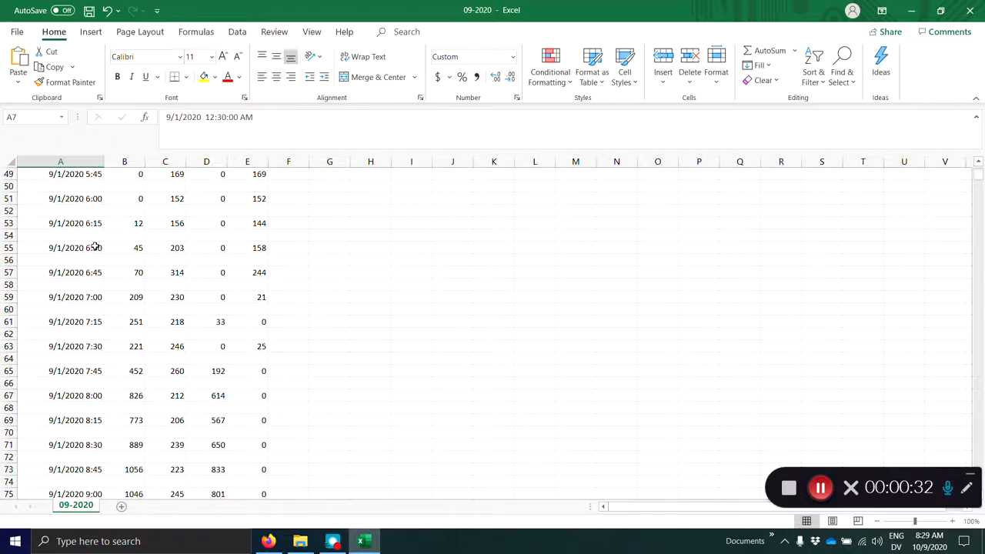
pyautogui.scroll(-10, 95, 246)
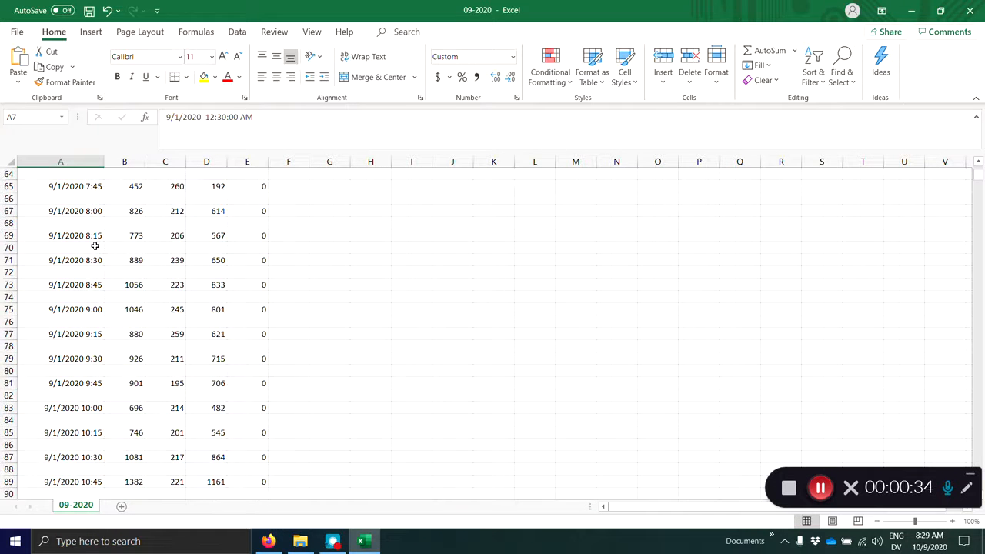
pyautogui.scroll(-11, 95, 246)
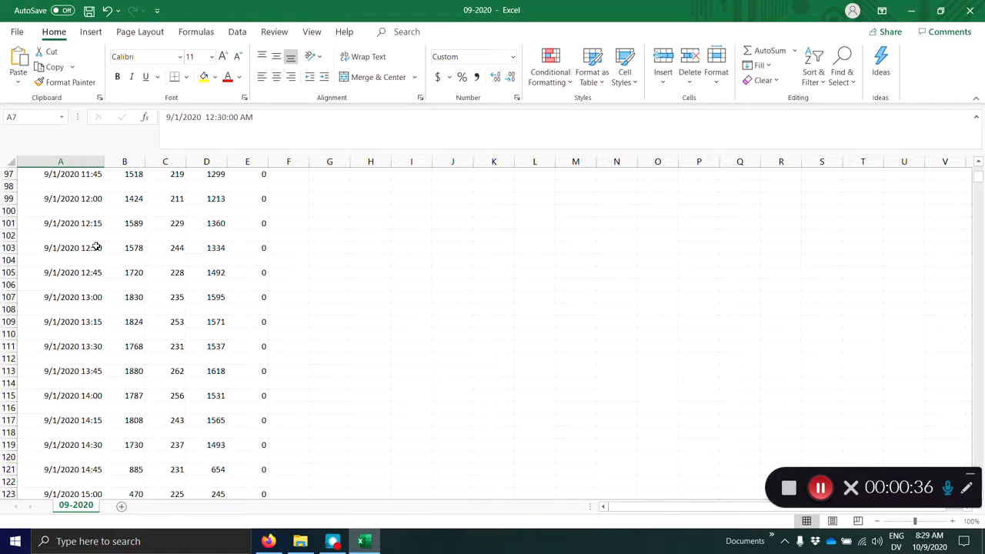
pyautogui.scroll(-12, 96, 246)
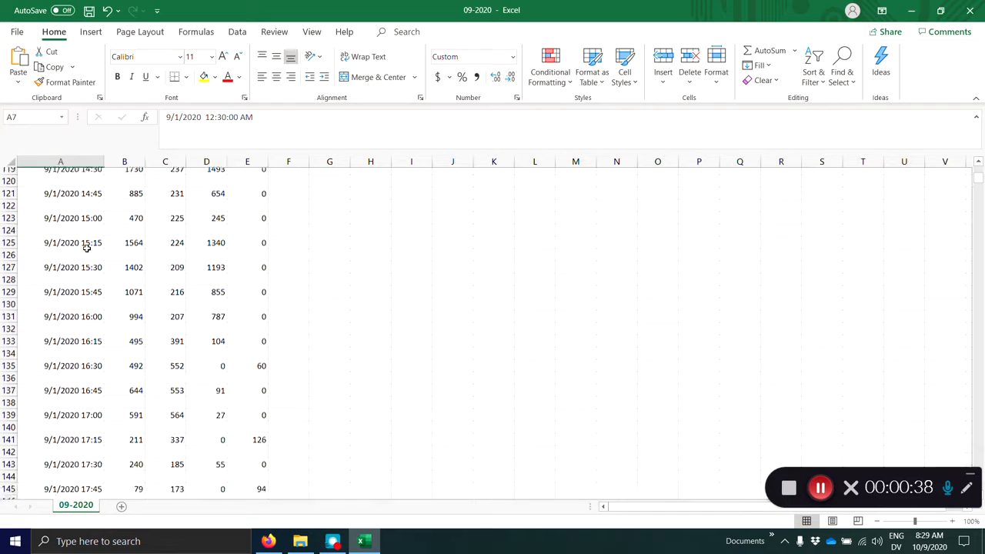
pyautogui.scroll(-10, 91, 251)
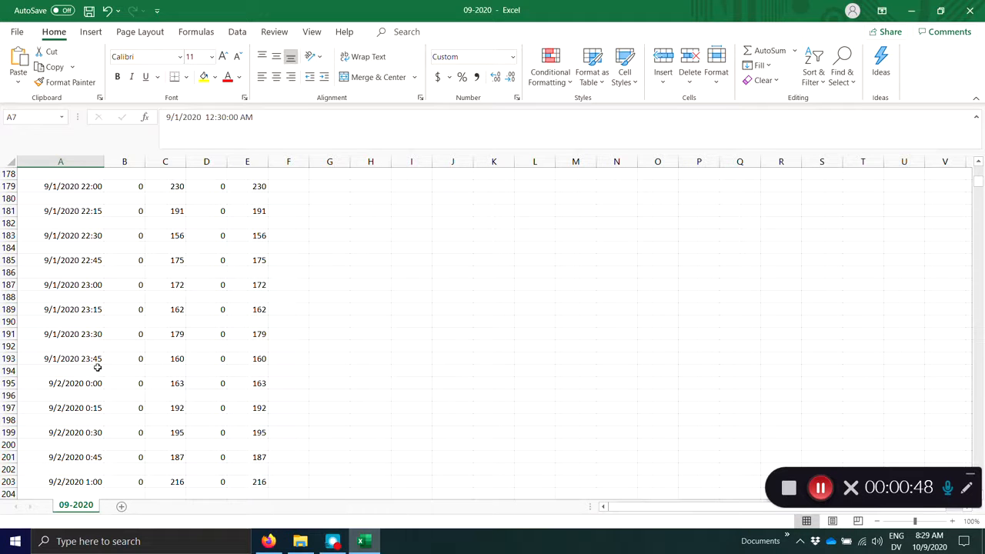
pyautogui.moveTo(126, 371); pyautogui.dragTo(127, 202)
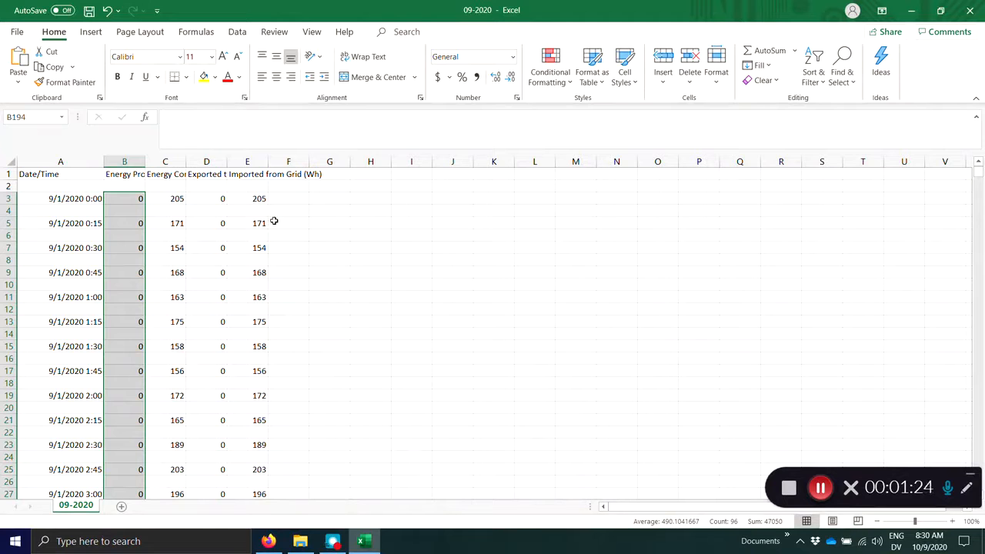
# - Enter the heading "Total for September 1" in cell H3
pyautogui.click(385, 195)
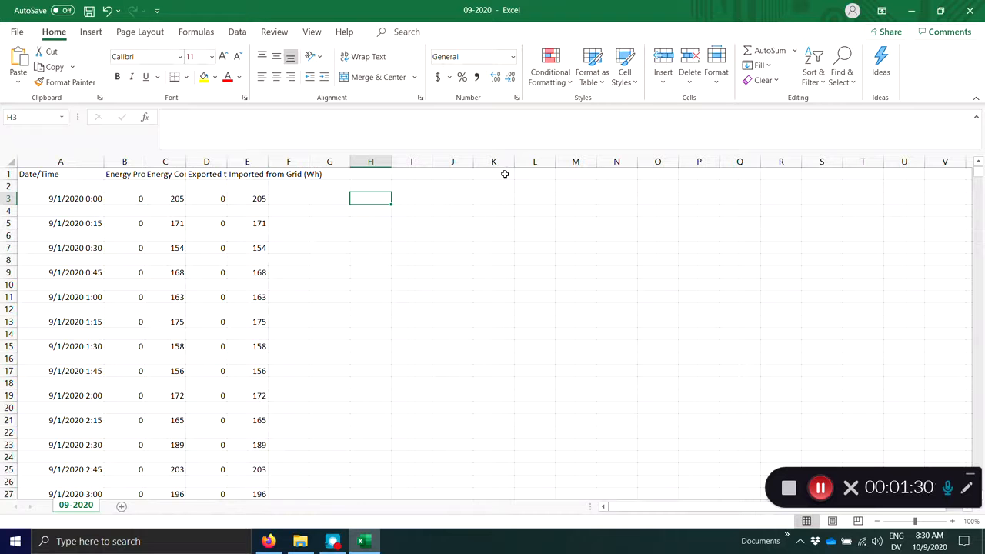
pyautogui.write('Total f')
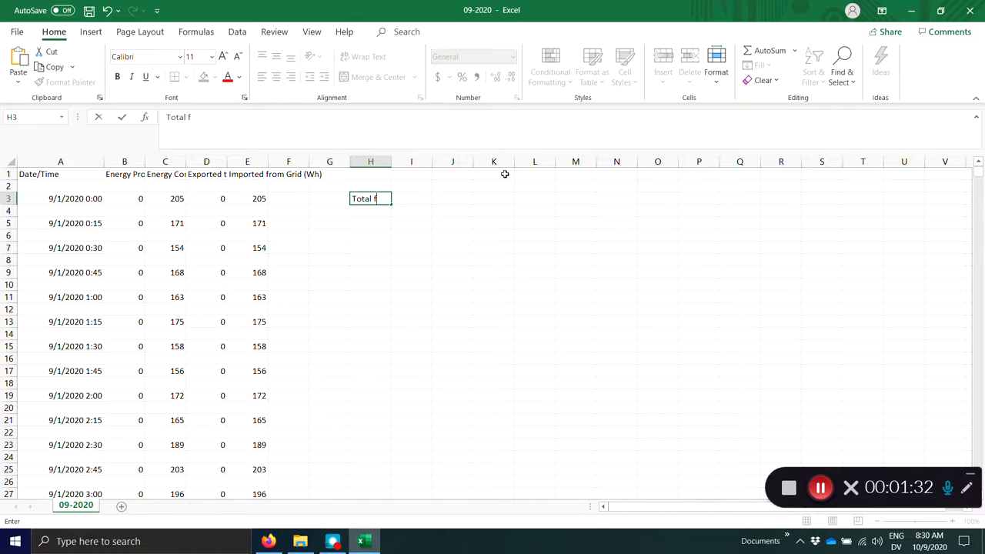
pyautogui.write('or September 1')
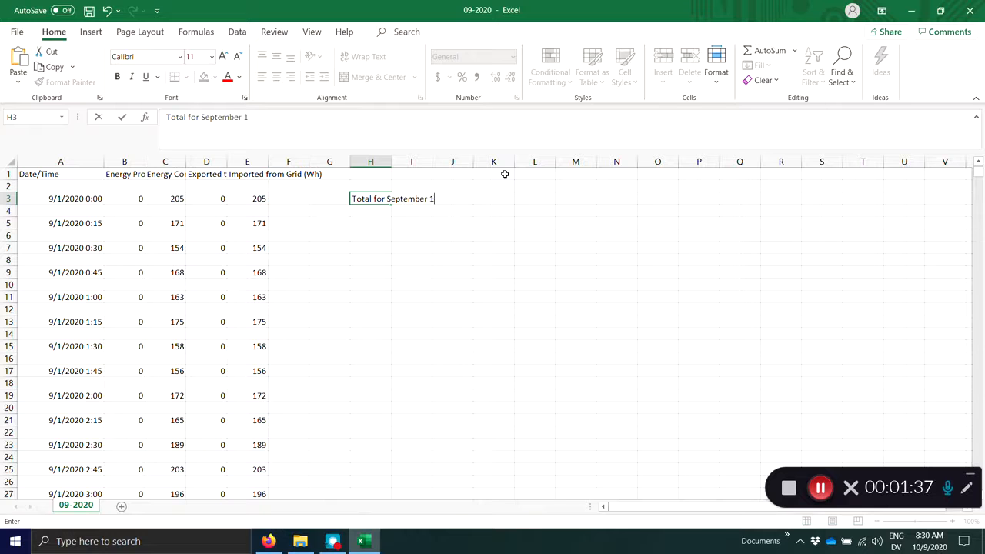
pyautogui.press('Return')
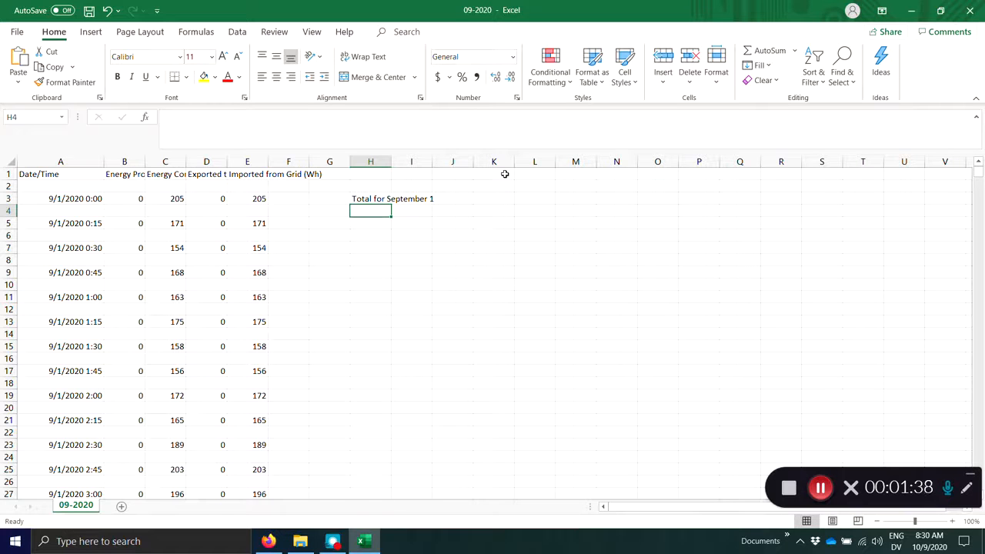
# - Enter 3+4 in cell H4 without an equals sign
pyautogui.write('=')
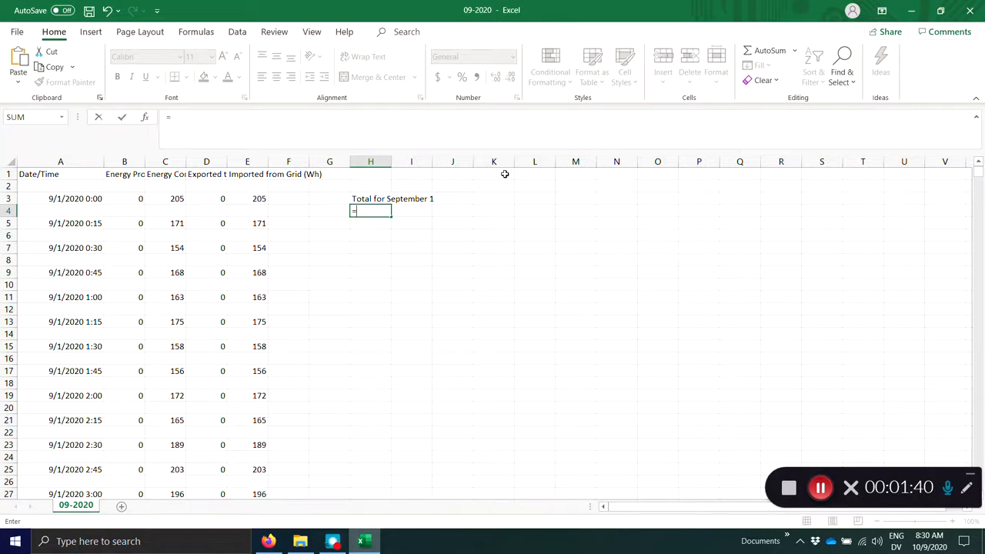
pyautogui.press('BackSpace')
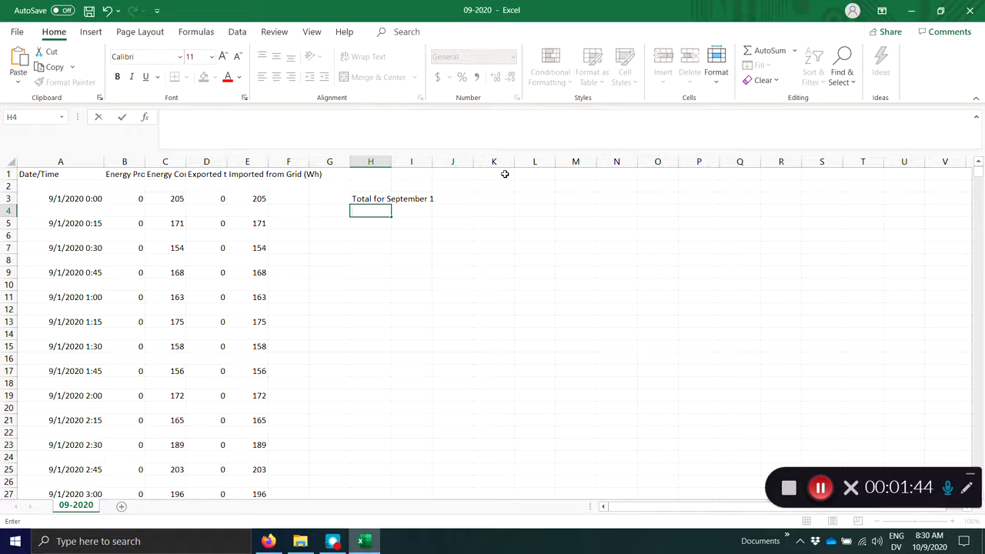
pyautogui.write('=')
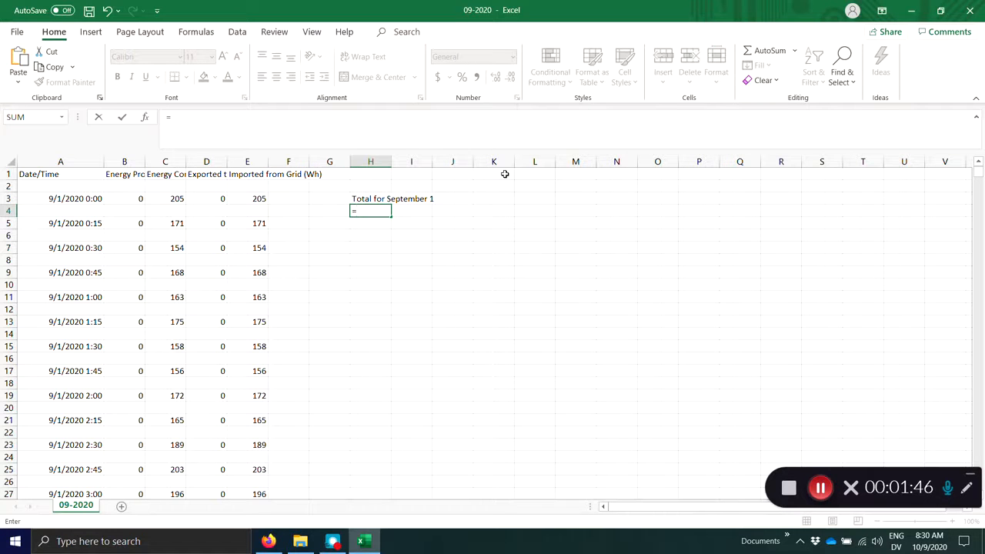
pyautogui.press('BackSpace')
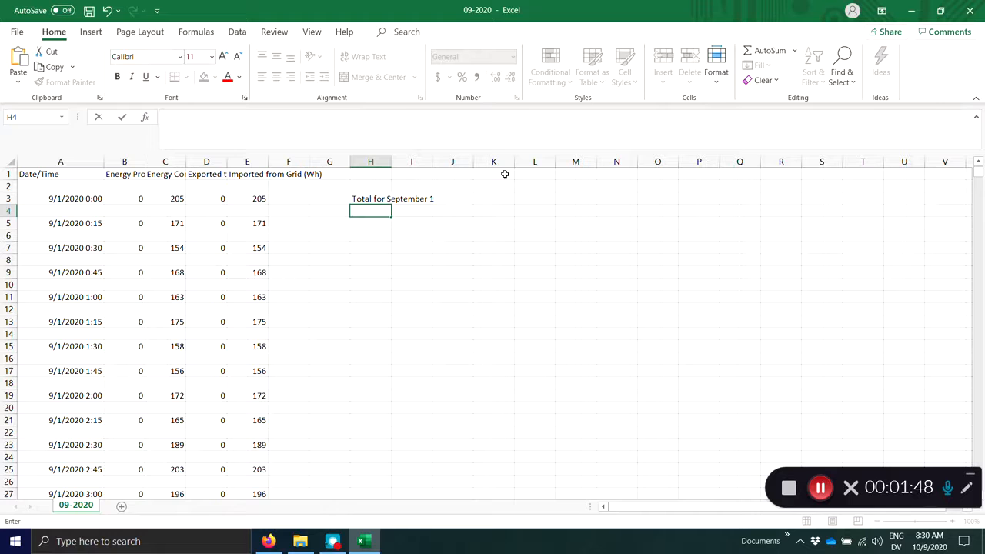
pyautogui.write('3+4')
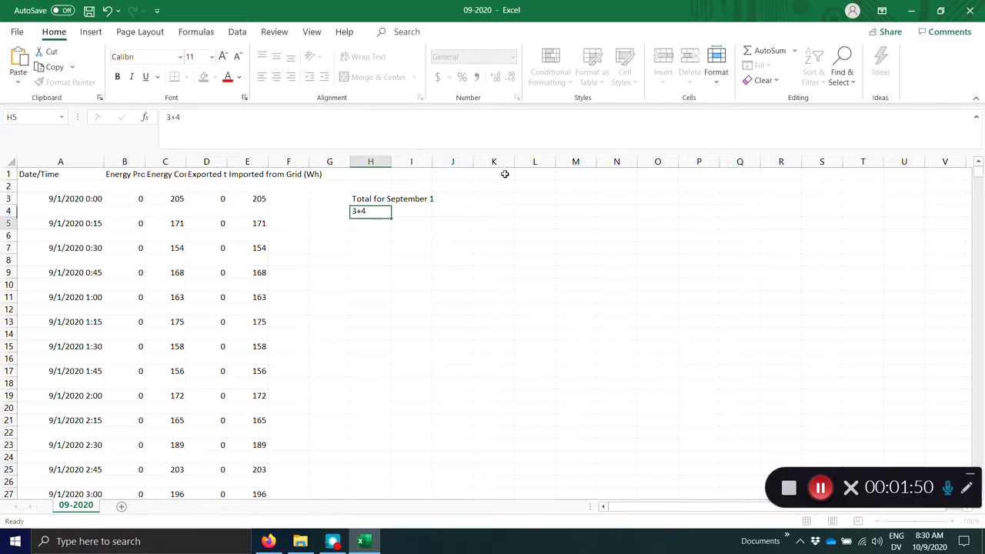
pyautogui.press('Return')
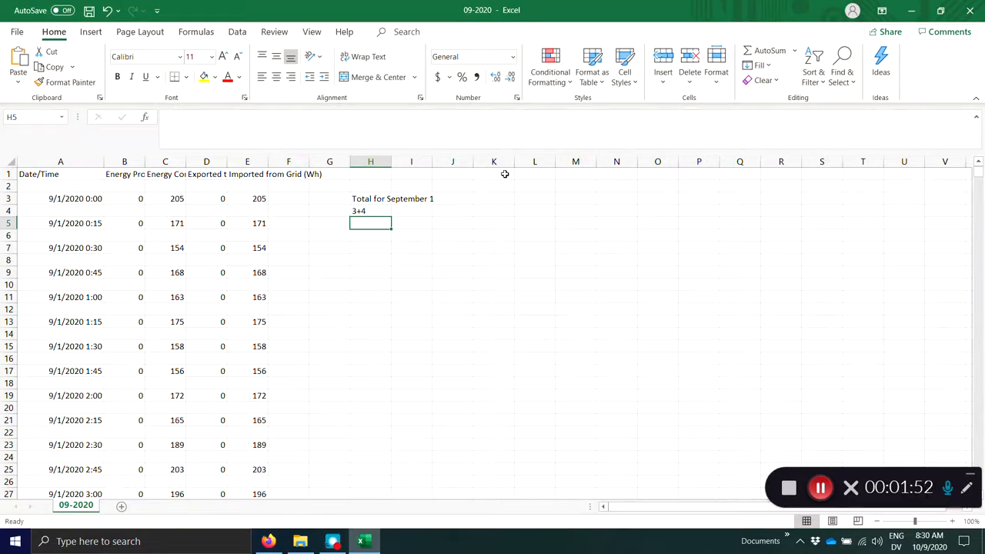
# - Replace the entry in cell H4 with the formula =3+4, and undo that change
pyautogui.press('Up')
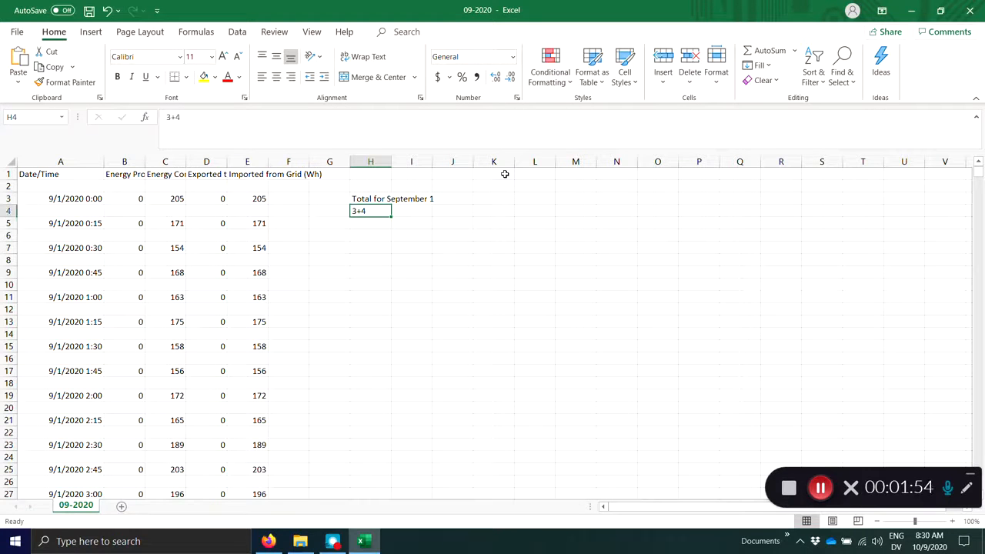
pyautogui.press('alt')
pyautogui.press('Escape')
pyautogui.write('=')
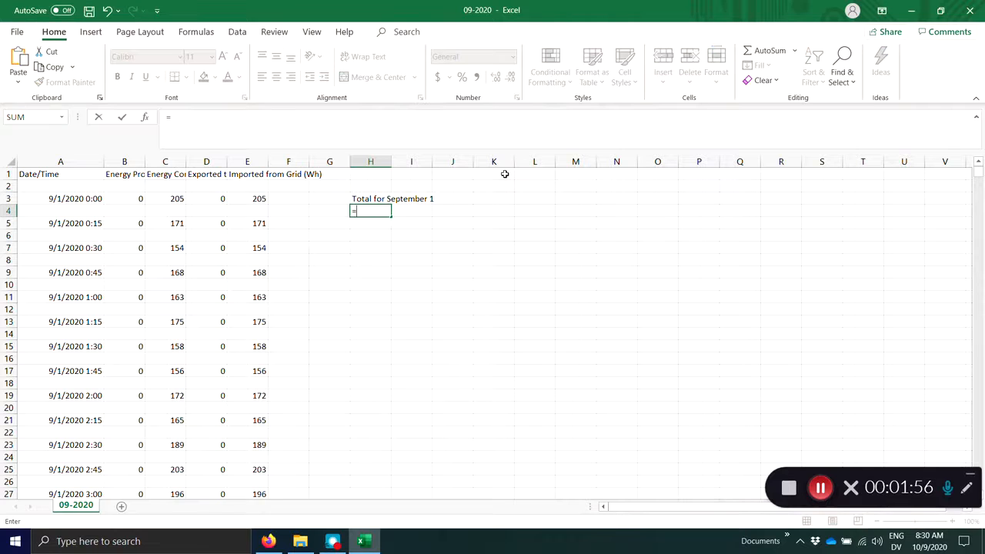
pyautogui.write('3+4')
pyautogui.press('Return')
pyautogui.hotkey('ctrl', 'z')
# - Enter the formula =SUM(1,2,3,4,5) in cell H4
pyautogui.press('Up')
pyautogui.write('=')
pyautogui.write('SUM')
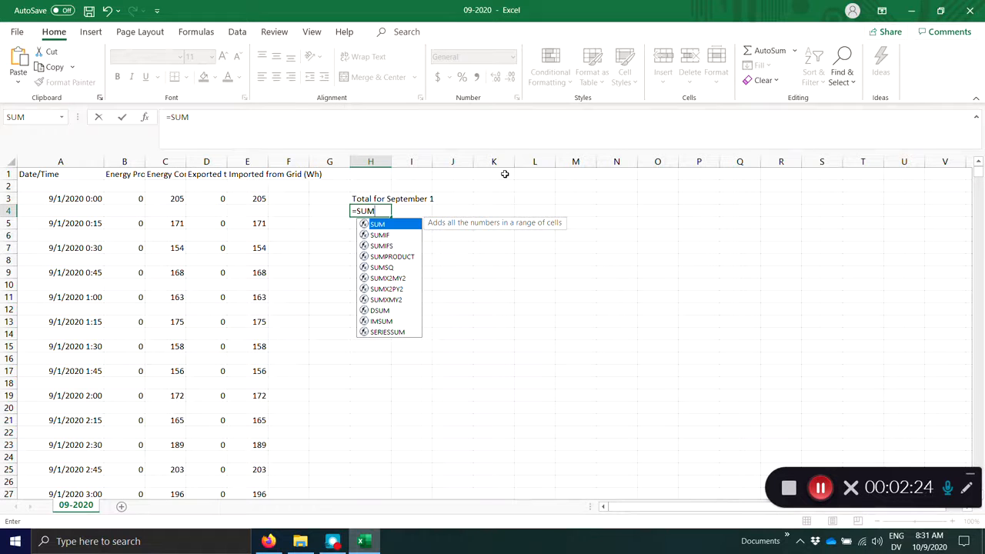
pyautogui.write('(')
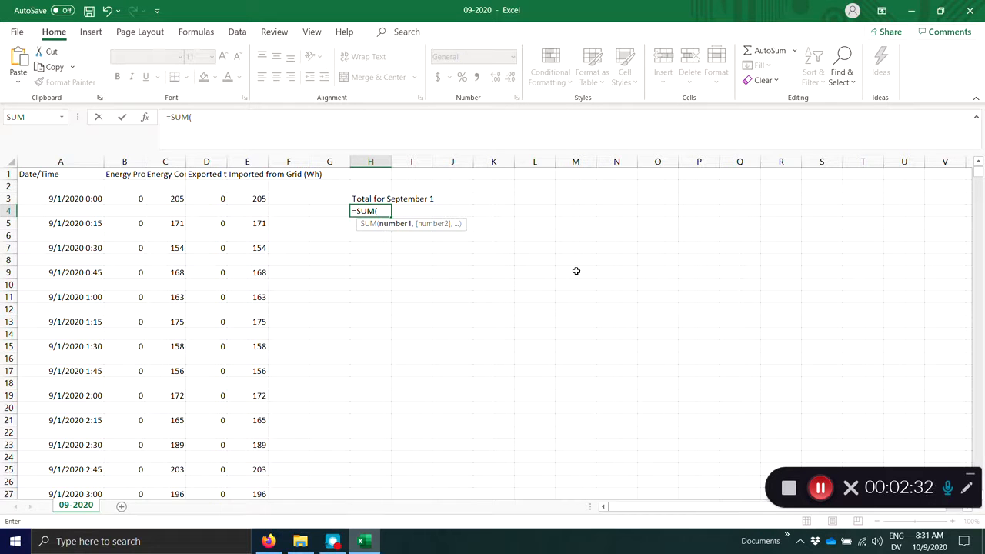
pyautogui.write('1,2,3,4,5)')
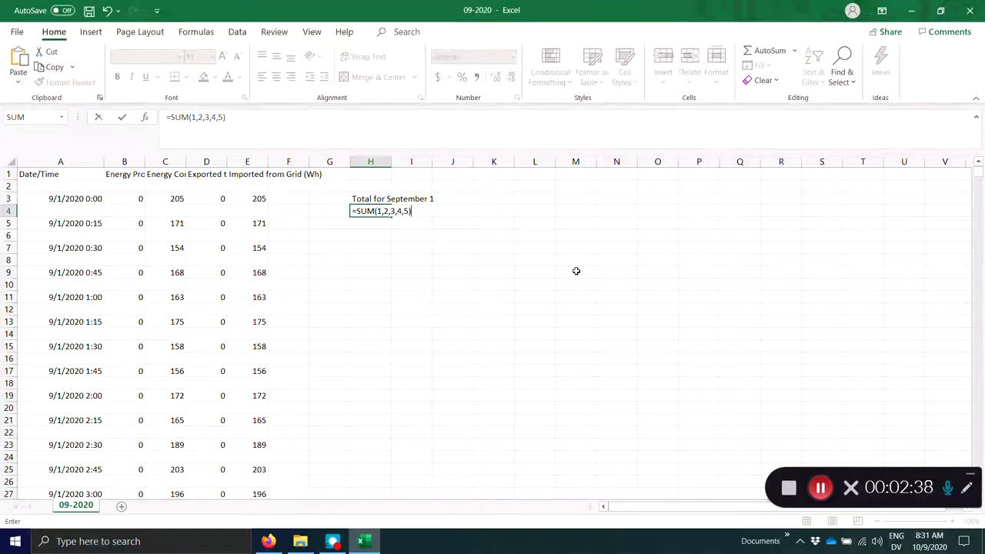
pyautogui.hotkey('ctrl', 'Return')
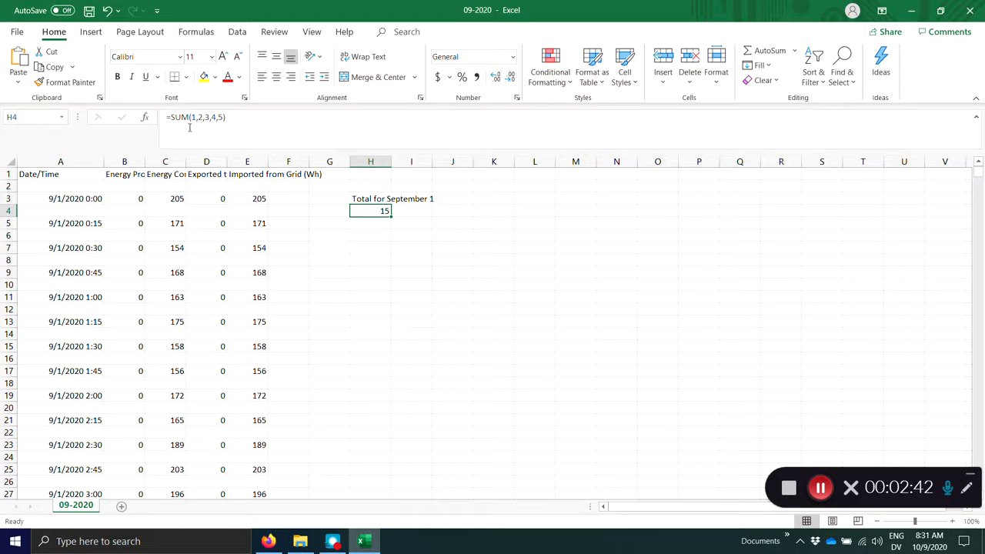
# - Replace the SUM arguments in cell H4 with the September 1 Energy Produced range B3:B194
pyautogui.moveTo(224, 117); pyautogui.dragTo(192, 117)
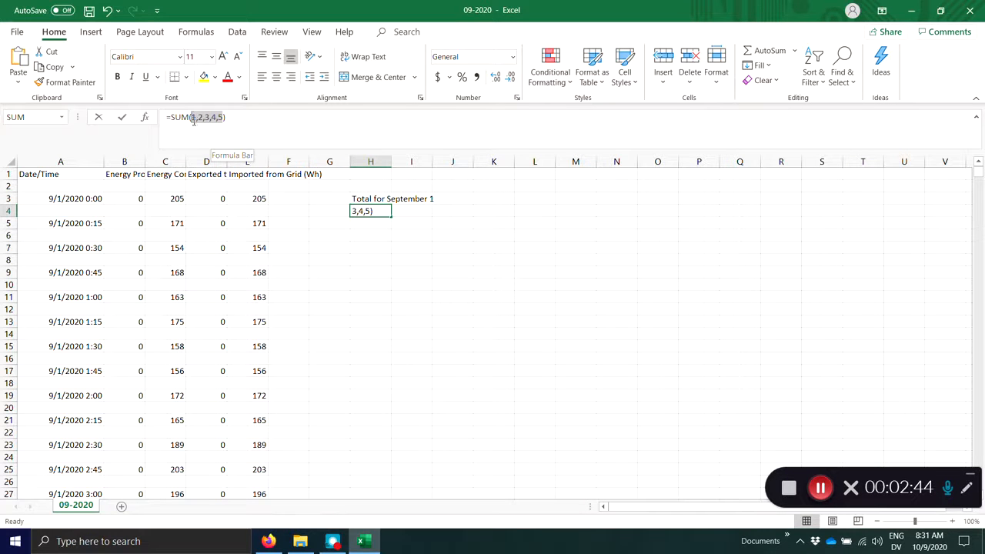
pyautogui.press('BackSpace')
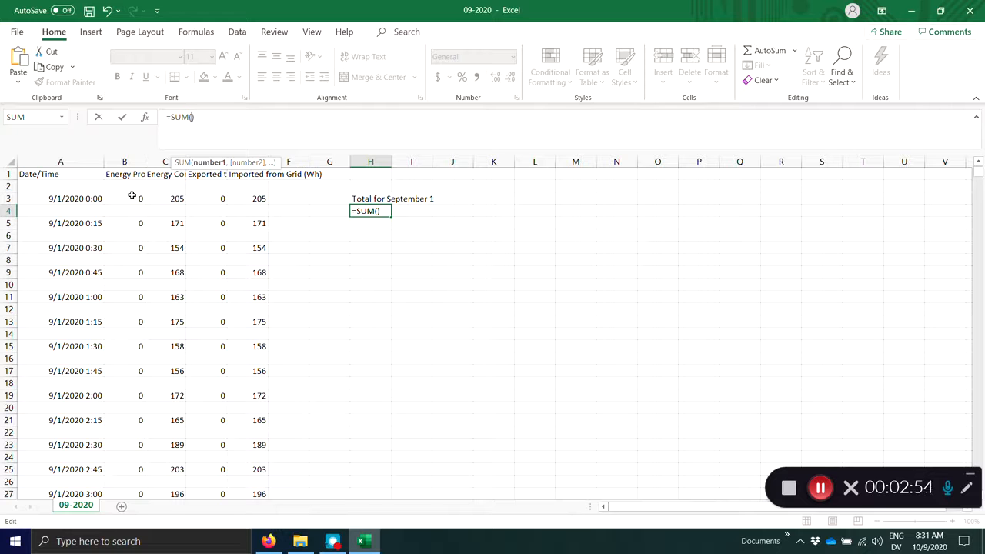
pyautogui.moveTo(125, 197); pyautogui.dragTo(142, 474)
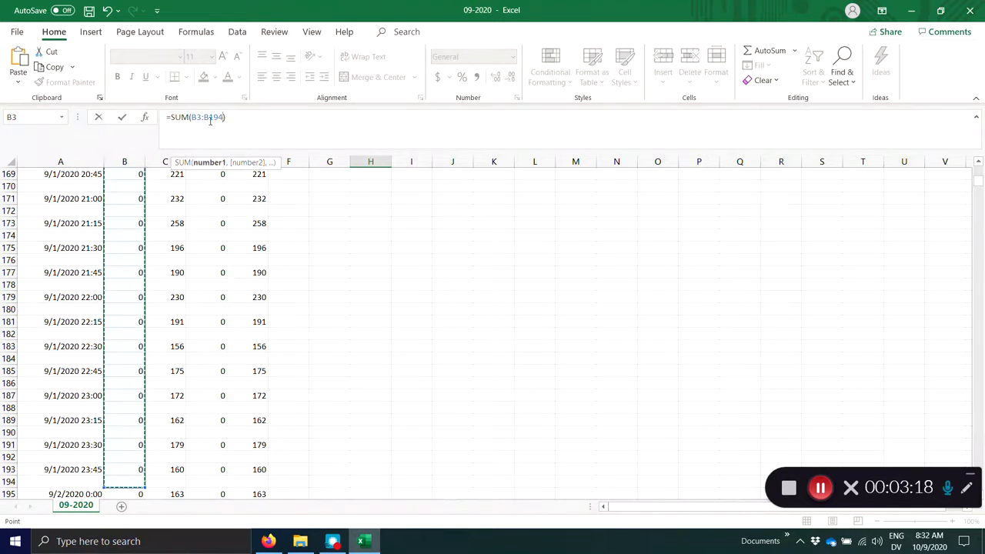
pyautogui.write(')')
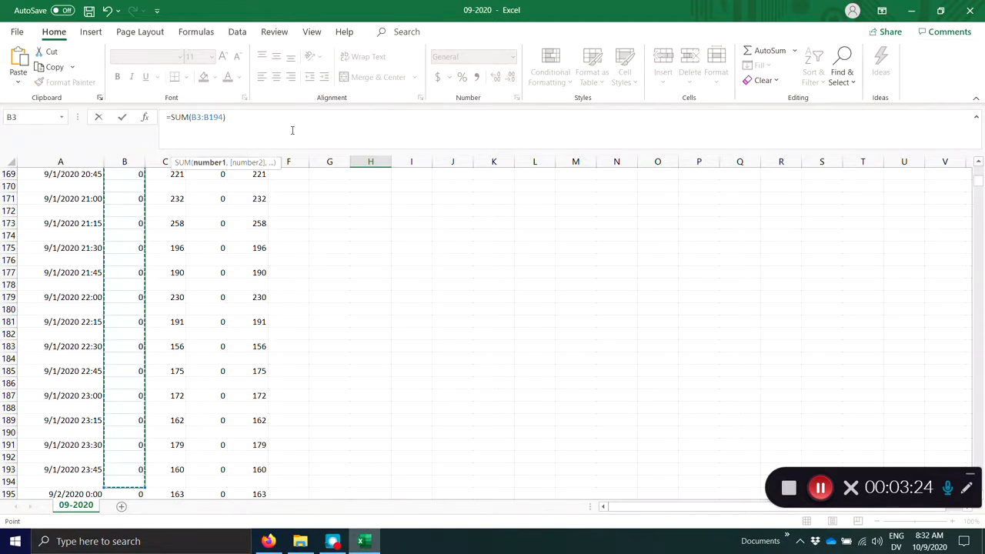
pyautogui.press('Escape')
pyautogui.scroll(2, 490, 343)
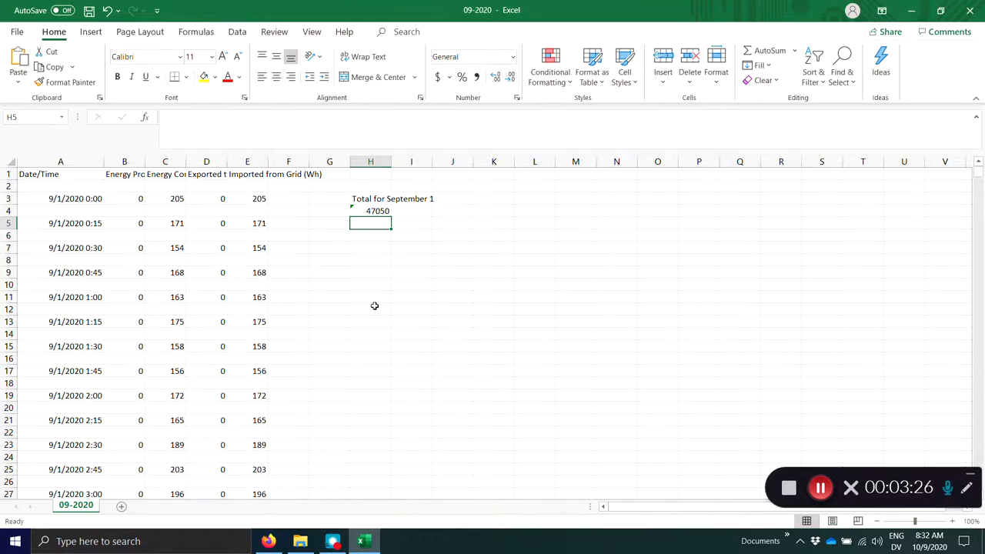
# - Copy the full text of the SUM formula in cell H4, leaving the cell unmodified
pyautogui.click(377, 212)
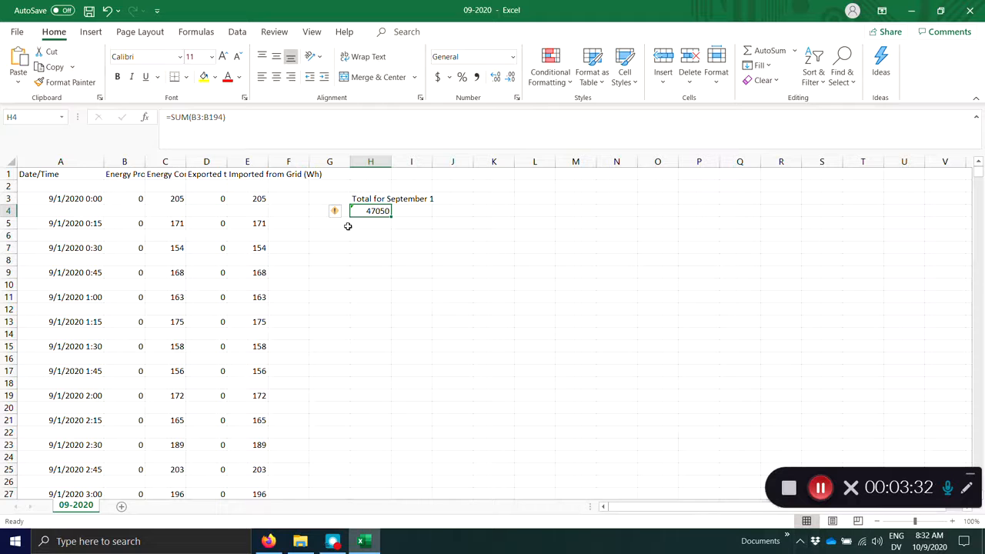
pyautogui.tripleClick(319, 144)
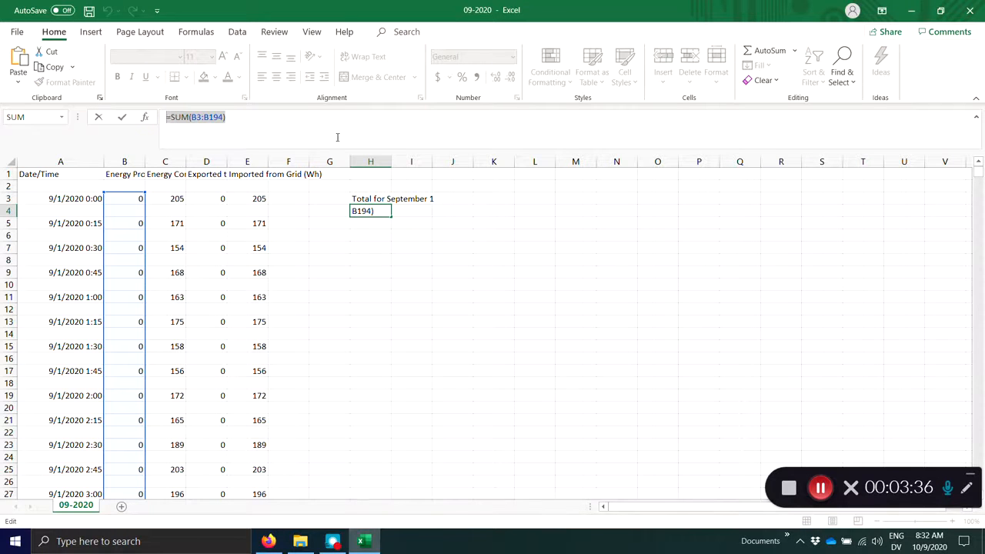
pyautogui.press('Escape')
pyautogui.click(406, 207)
pyautogui.click(386, 221)
# - Add the row labels Total in cell G4 and Average in cell G5
pyautogui.click(332, 209)
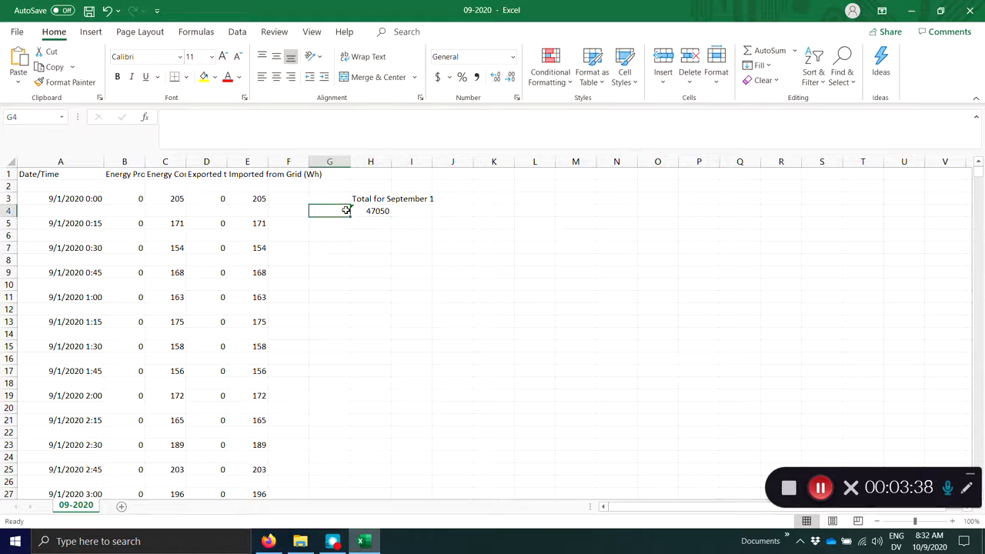
pyautogui.write('Total')
pyautogui.press('Return')
pyautogui.write('Average')
pyautogui.press('Tab')
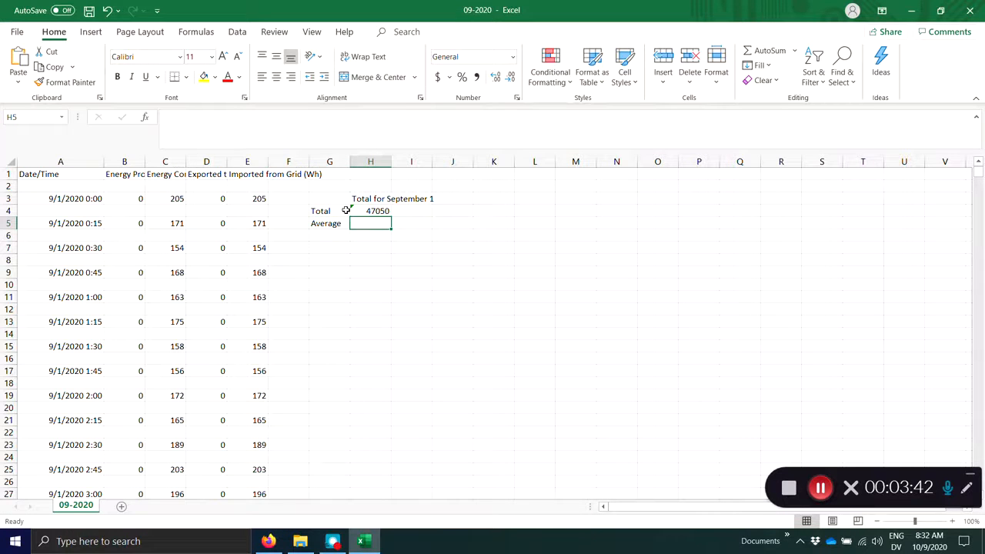
# - Paste the copied SUM formula into cell H5 and change its function to AVERAGE, giving =AVERAGE(B3:B194)
pyautogui.write('=SUM(B3:B194)')
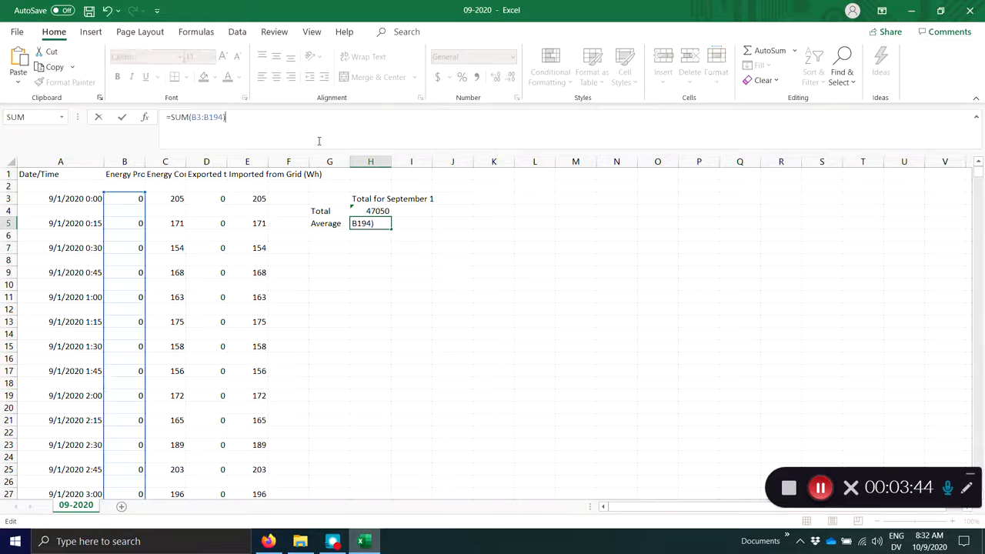
pyautogui.press('Left')
pyautogui.press('Left')
pyautogui.press('Left')
pyautogui.press('Left')
pyautogui.press('Left')
pyautogui.press('Left')
pyautogui.press('Left')
pyautogui.press('Left')
pyautogui.press('Left')
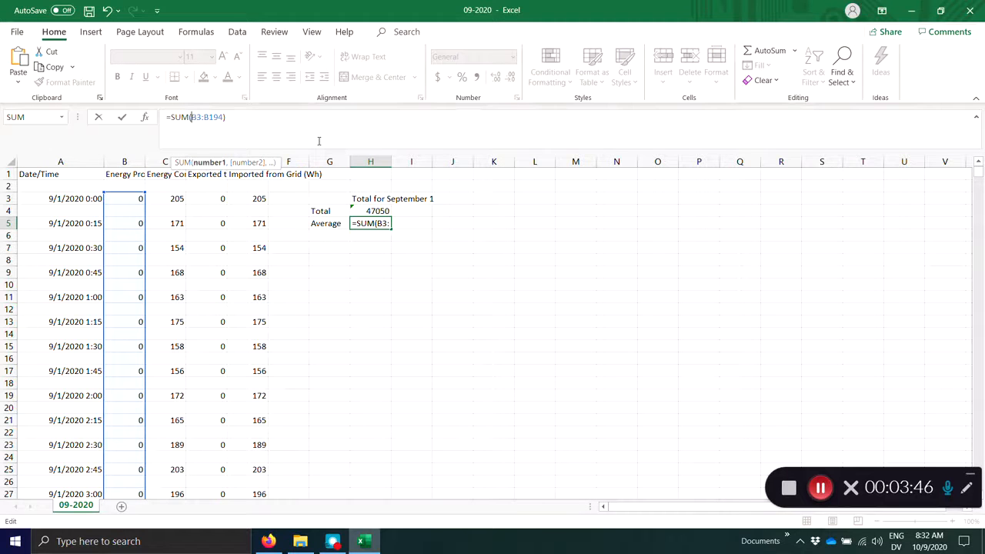
pyautogui.press('BackSpace')
pyautogui.press('BackSpace')
pyautogui.press('BackSpace')
pyautogui.write('AVERAGE')
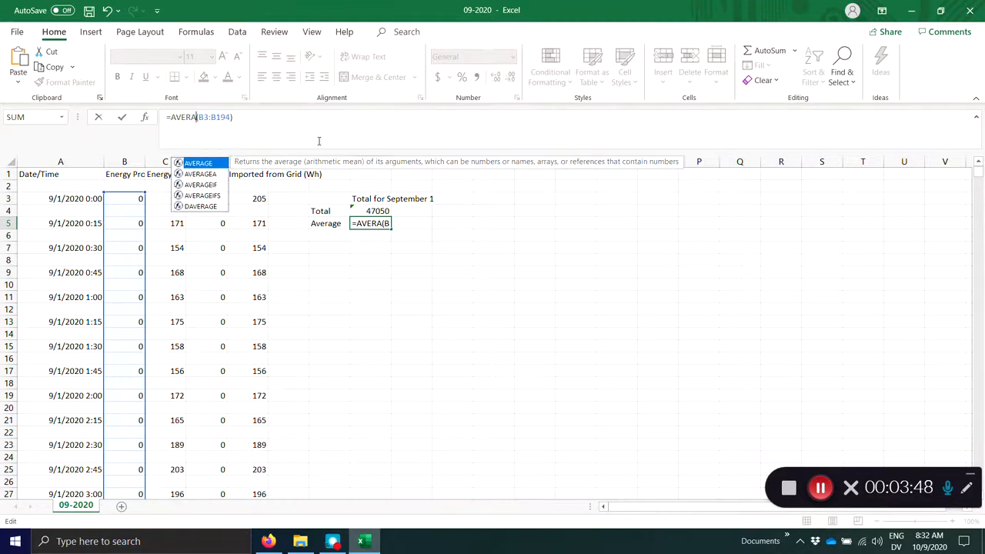
pyautogui.press('Return')
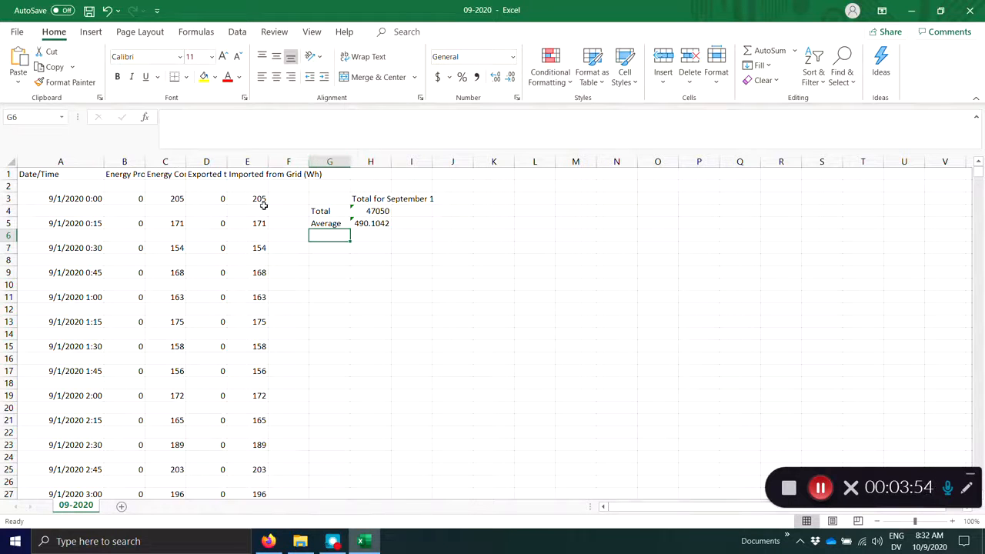
# - Move the heading "Total for September 1" from cell H3 up to cell H2
pyautogui.click(143, 199)
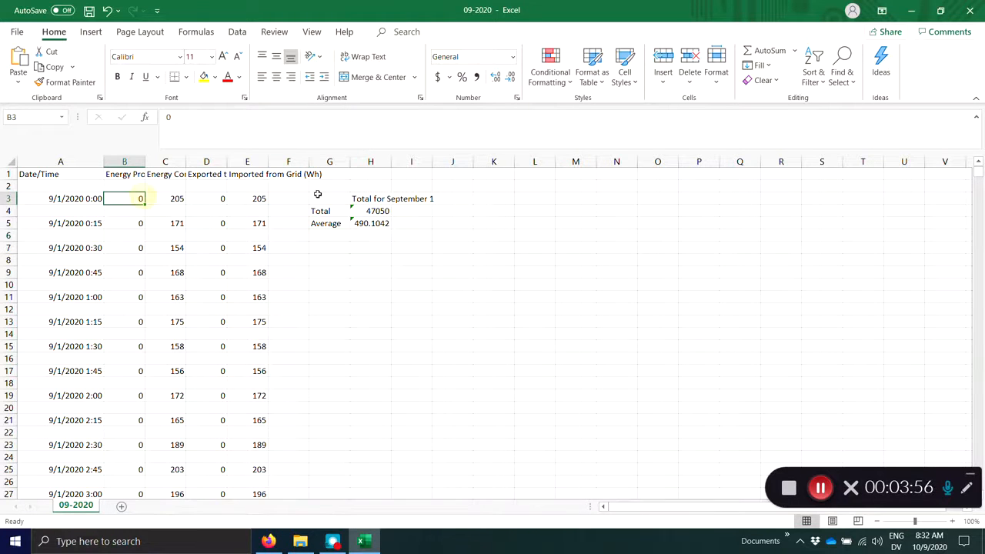
pyautogui.click(359, 198)
pyautogui.hotkey('ctrl', 'x')
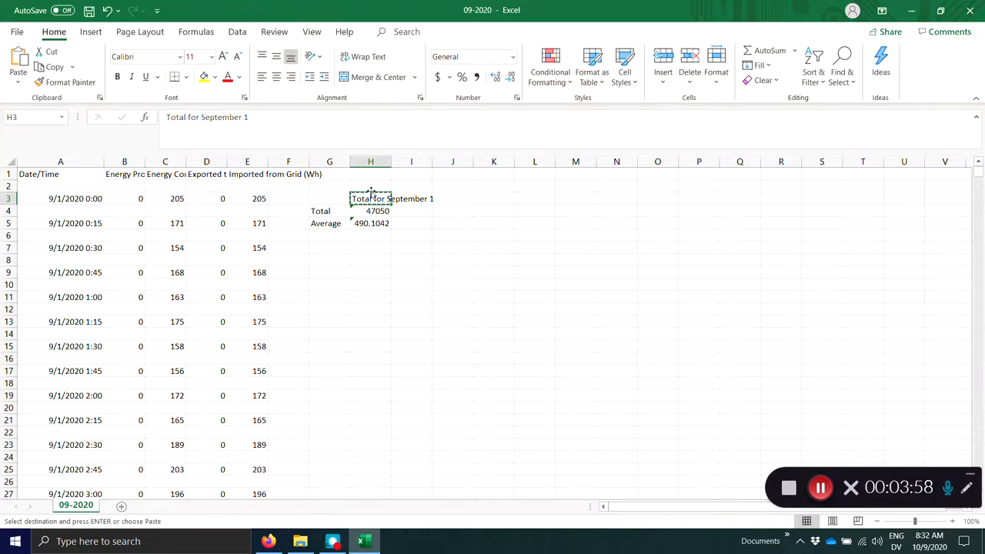
pyautogui.click(371, 189)
pyautogui.press('Return')
# - Add the column labels "Energy Produced" in cell H3 and "Energy Consumed" in cell I3
pyautogui.press('Return')
pyautogui.write('Energy Produced')
pyautogui.press('Return')
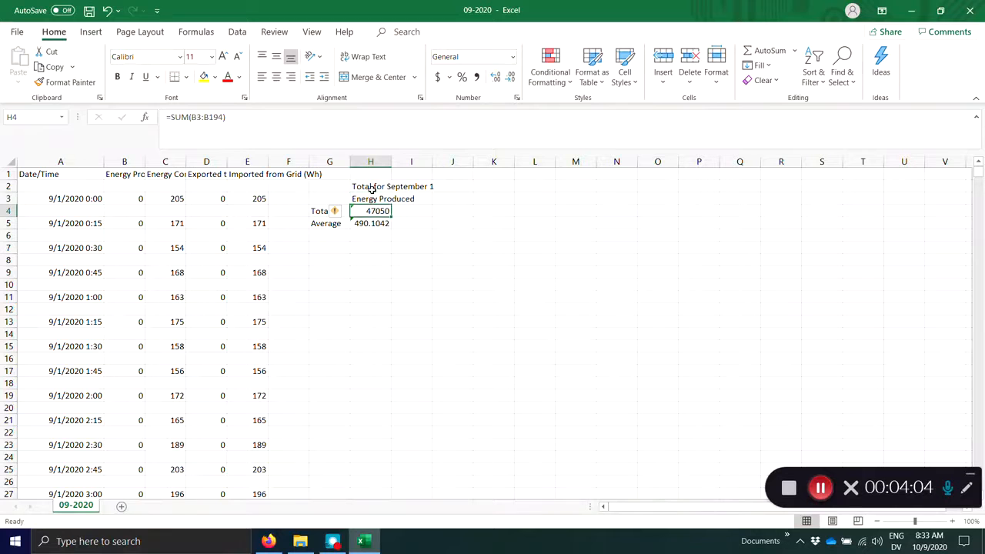
pyautogui.press('Up')
pyautogui.press('Right')
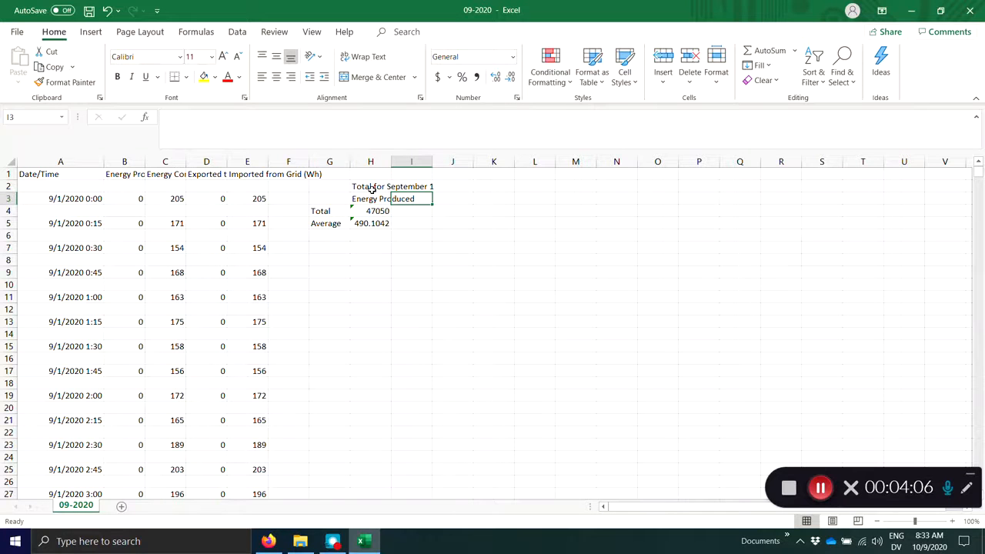
pyautogui.write('Energy Consumed')
pyautogui.press('Return')
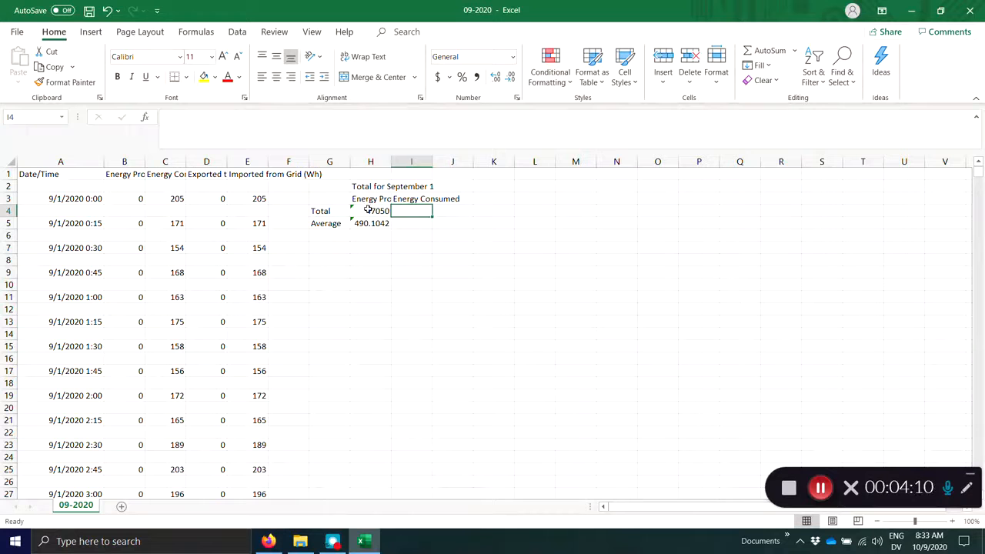
# - Fill the SUM formula from cell H4 across into cell I4 to total the September 1 energy consumed
pyautogui.click(369, 210)
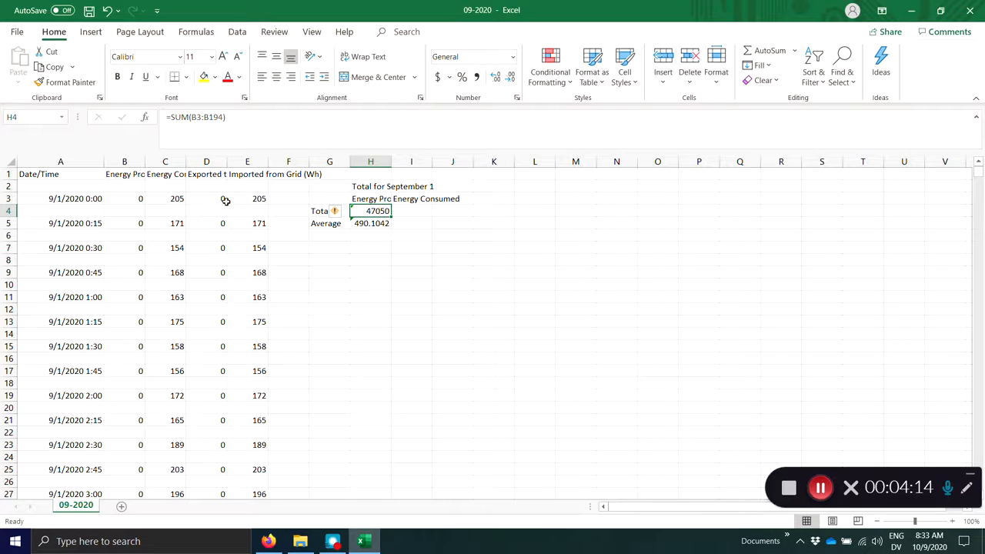
pyautogui.moveTo(392, 216); pyautogui.dragTo(431, 215)
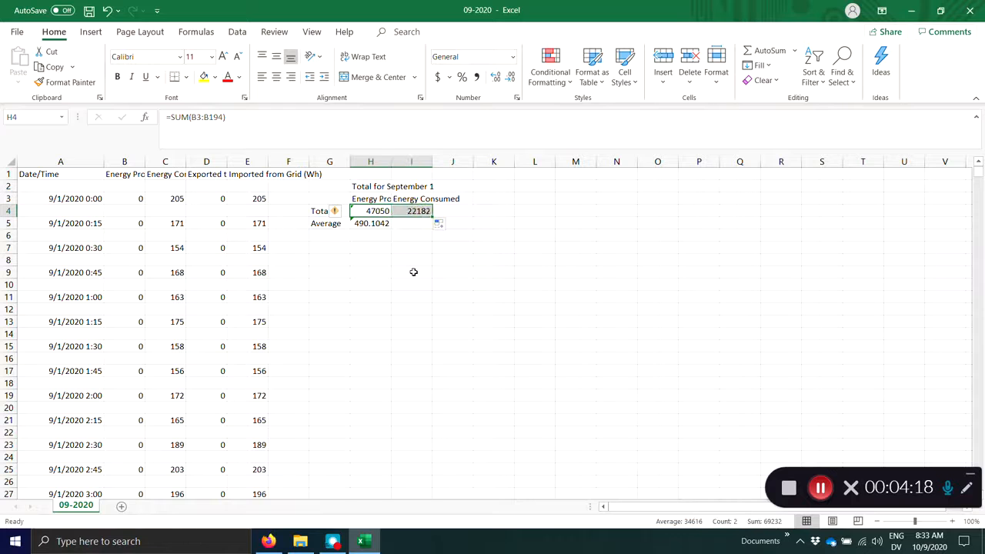
pyautogui.click(413, 271)
# - Compare the formulas in cells H4 and I4 to check how the range references shift, and view the average formula in H5
pyautogui.click(409, 216)
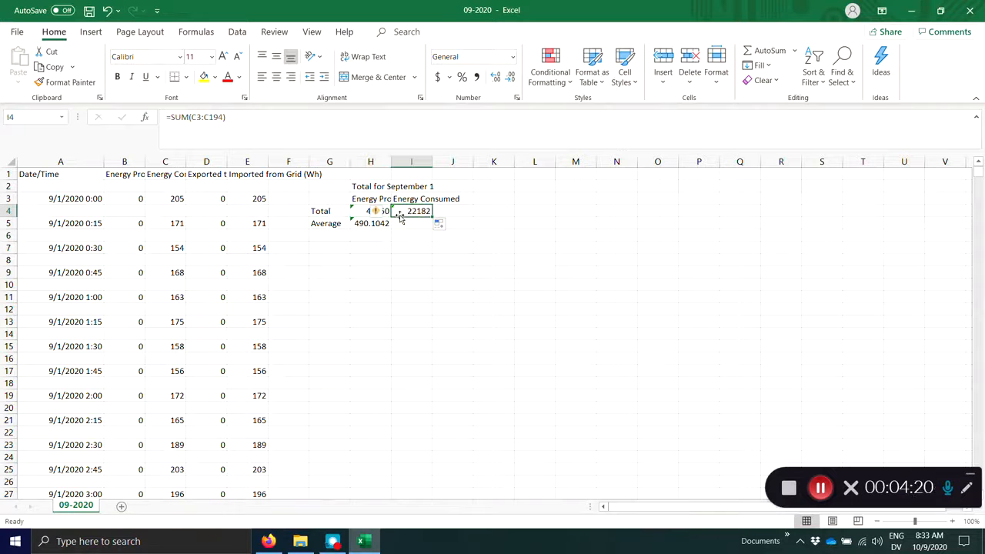
pyautogui.click(360, 220)
pyautogui.click(360, 210)
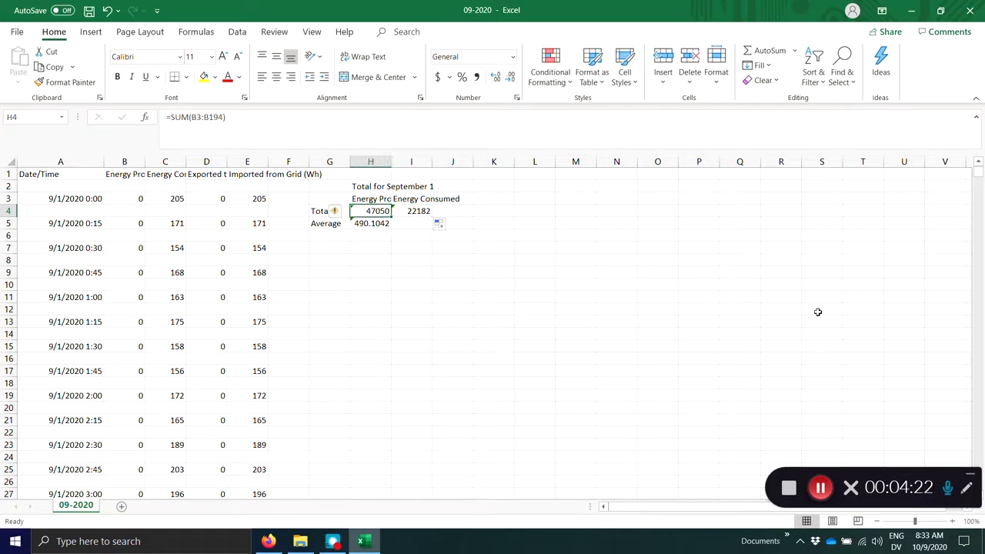
pyautogui.press('Right')
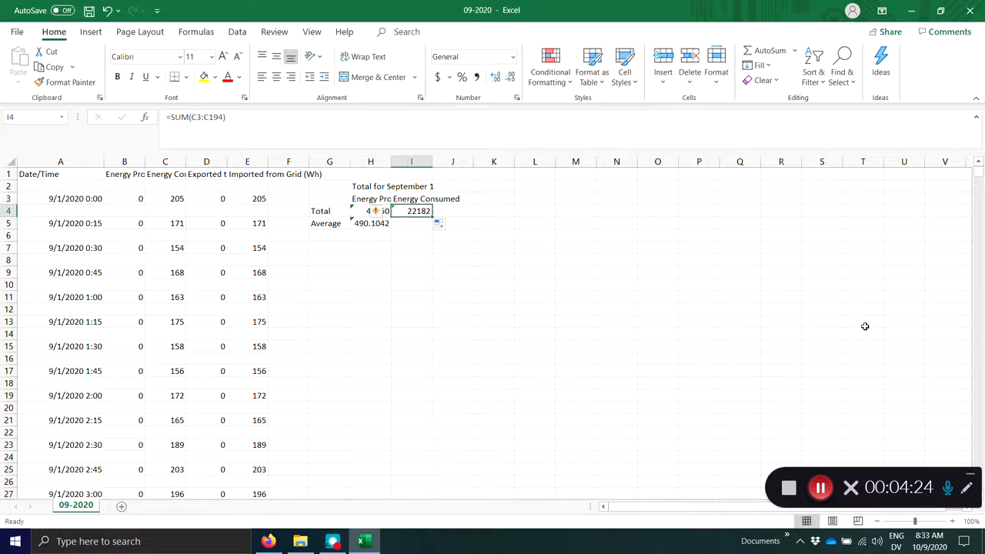
pyautogui.press('Left')
pyautogui.press('Right')
pyautogui.press('Left')
pyautogui.press('Right')
pyautogui.press('Left')
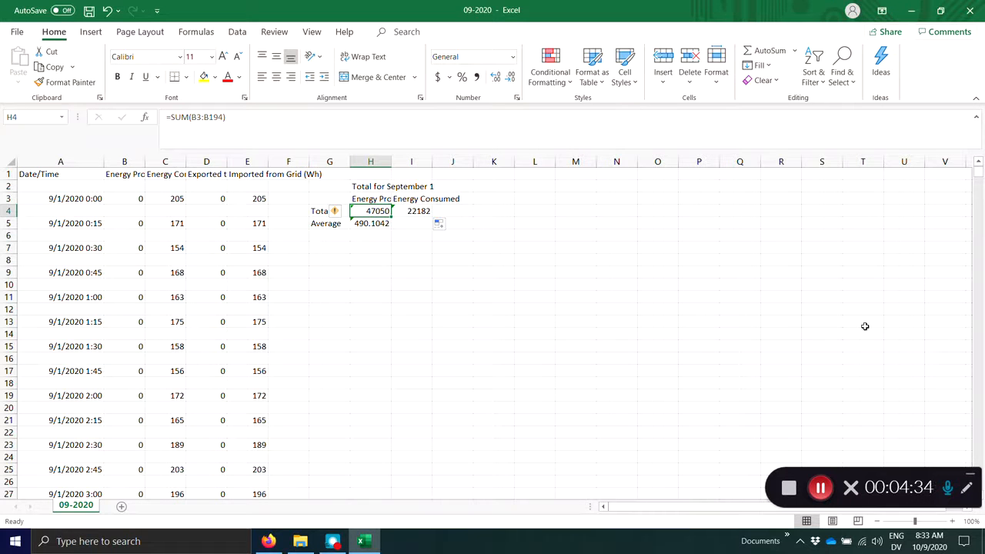
pyautogui.press('Right')
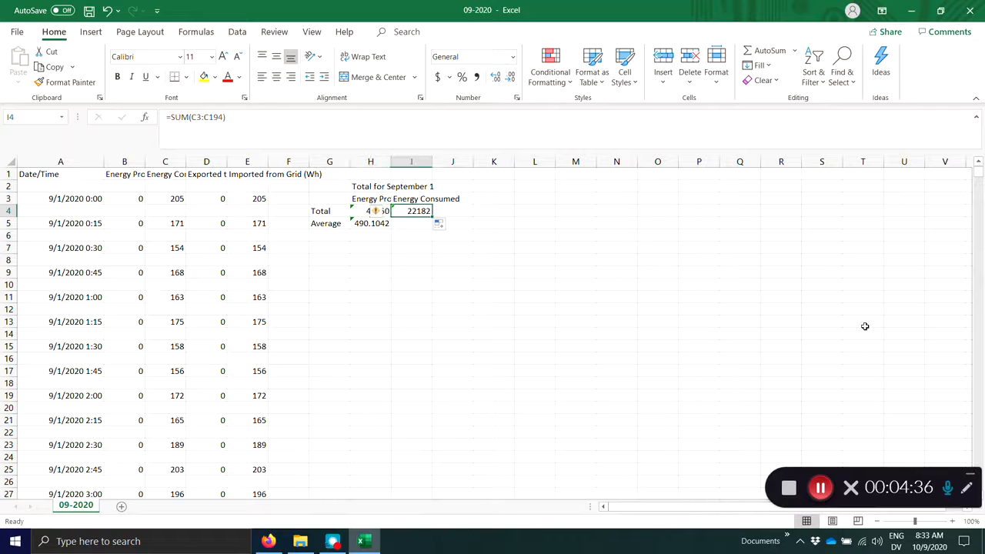
pyautogui.press('Down')
pyautogui.press('Left')
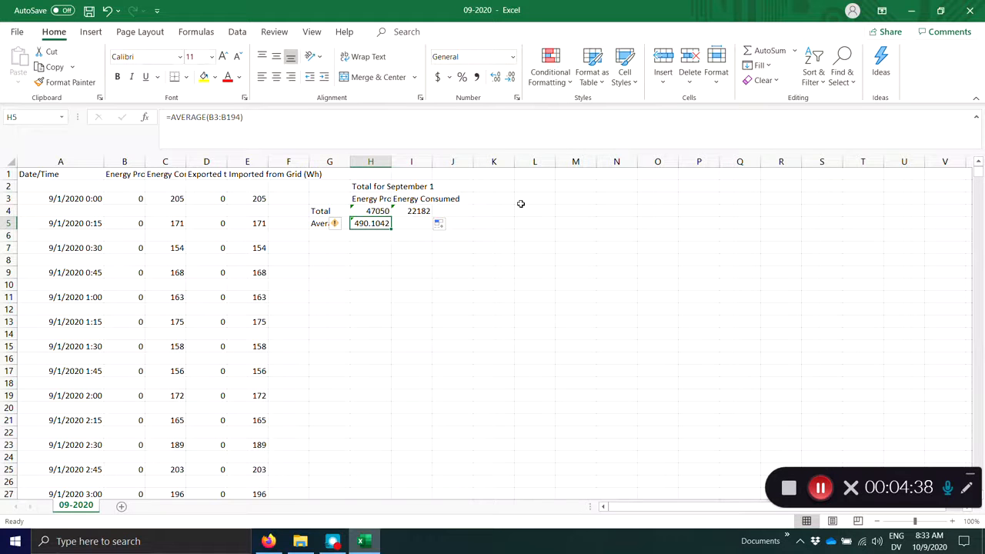
pyautogui.click(388, 213)
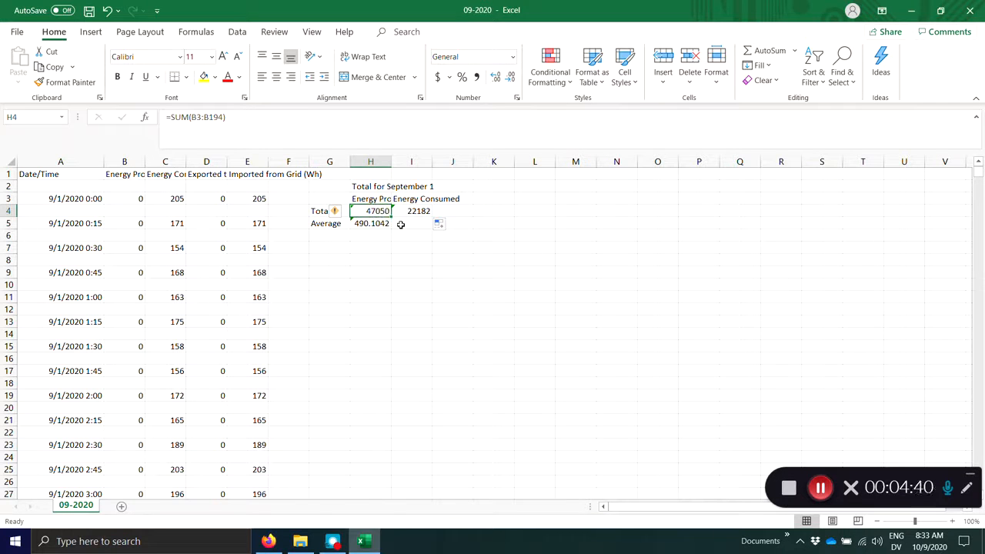
pyautogui.click(413, 209)
# - Widen column I slightly and enter the formula =H4-I4 in cell J4 to subtract energy consumed from energy produced
pyautogui.click(440, 210)
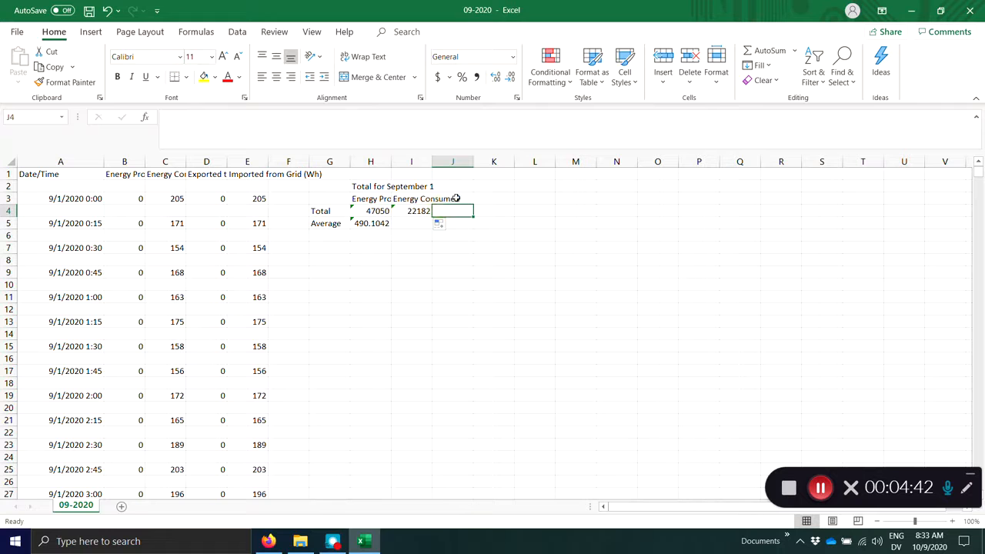
pyautogui.moveTo(431, 157); pyautogui.dragTo(444, 159)
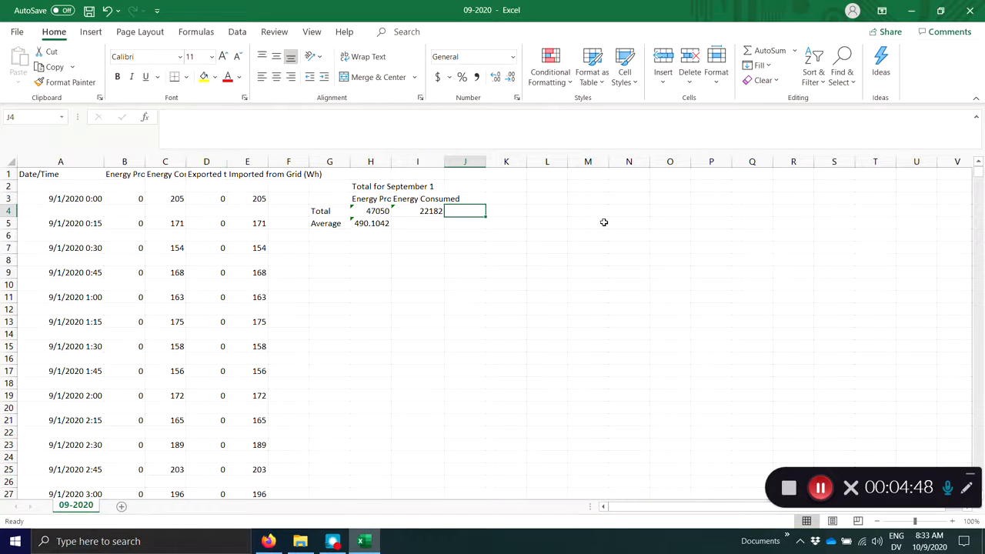
pyautogui.write('=')
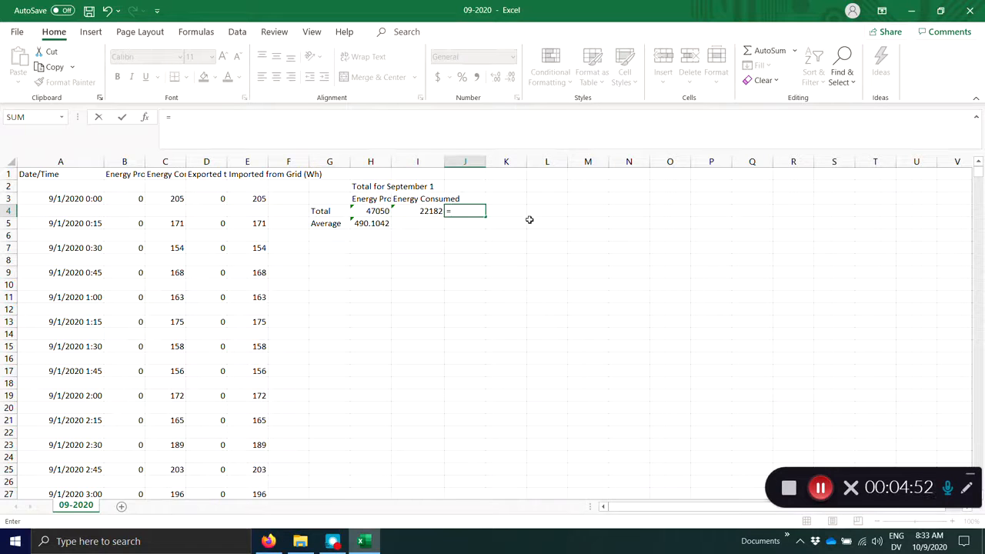
pyautogui.click(374, 212)
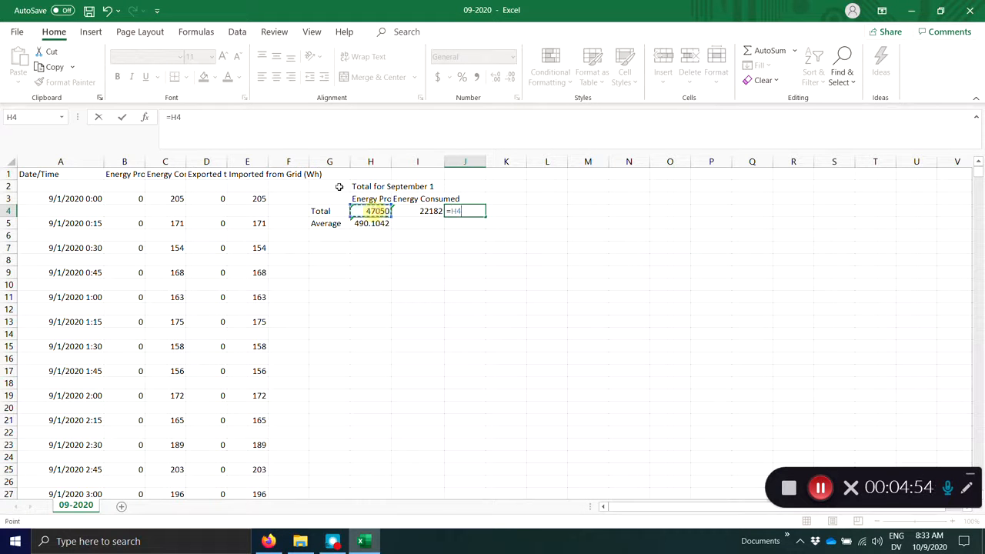
pyautogui.write('-')
pyautogui.click(439, 212)
pyautogui.press('Return')
pyautogui.click(471, 209)
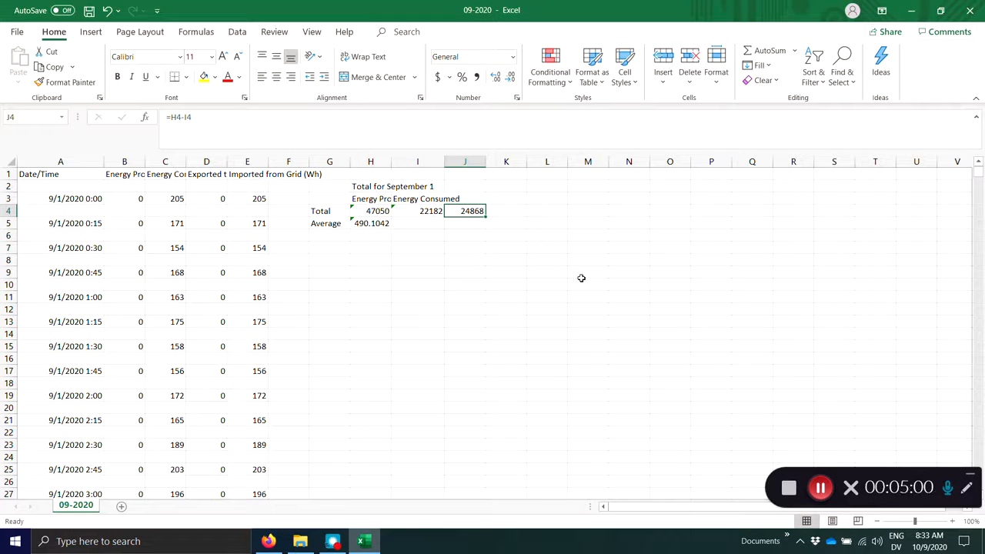
pyautogui.click(517, 260)
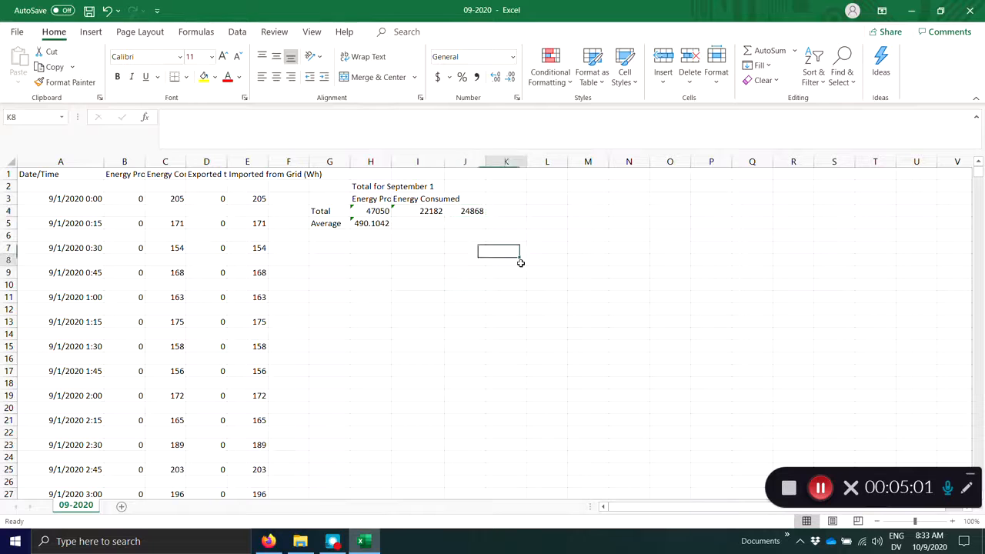
pyautogui.click(477, 211)
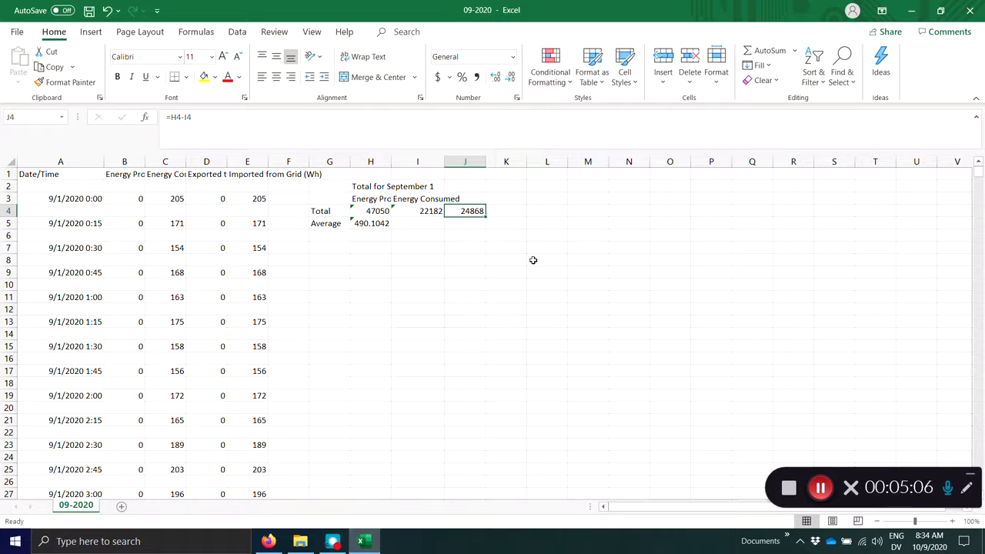
pyautogui.click(482, 234)
pyautogui.click(475, 213)
pyautogui.click(452, 282)
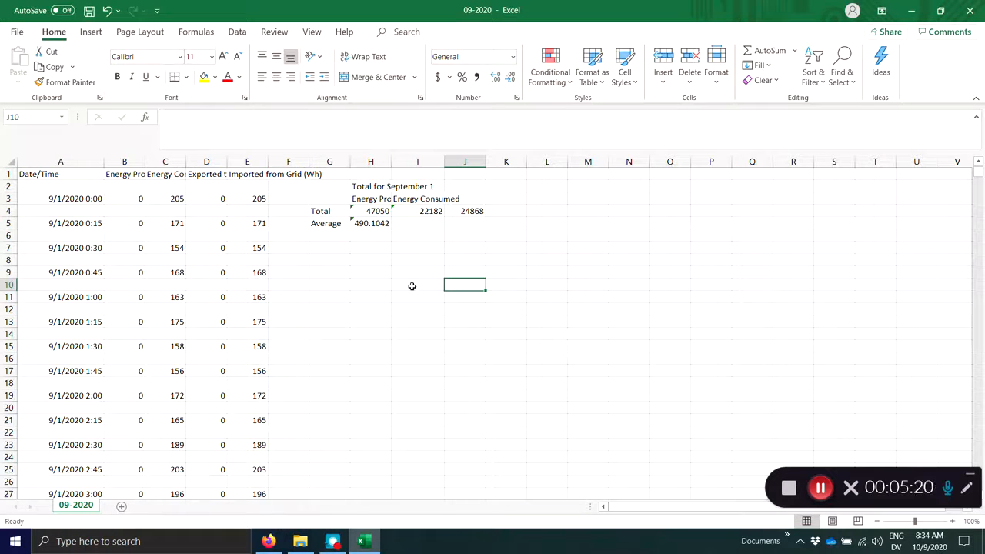
# - Enter the heading "Total for September 2" in cell H8
pyautogui.click(376, 261)
pyautogui.write('Total for Sept')
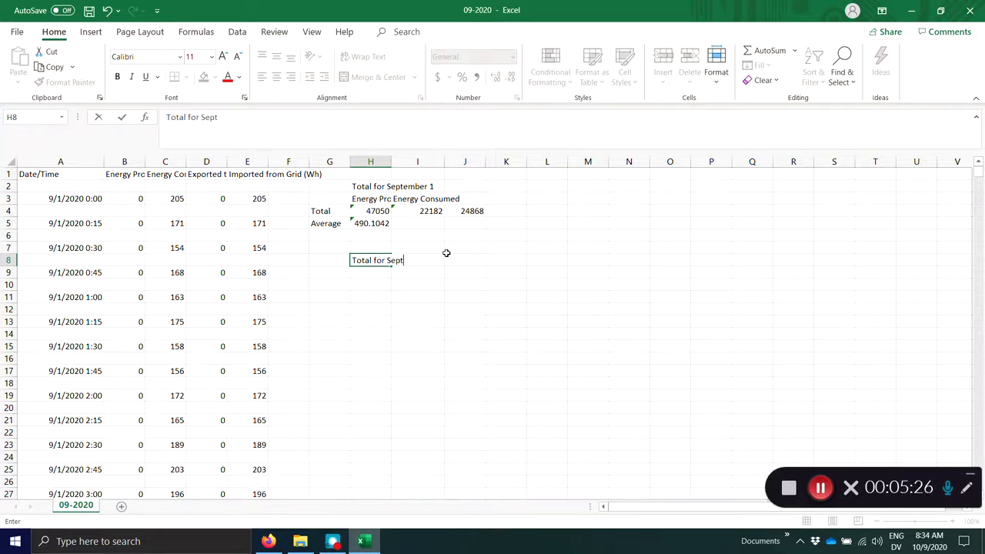
pyautogui.write('emb')
pyautogui.press('BackSpace')
pyautogui.write('mber 2')
pyautogui.press('Return')
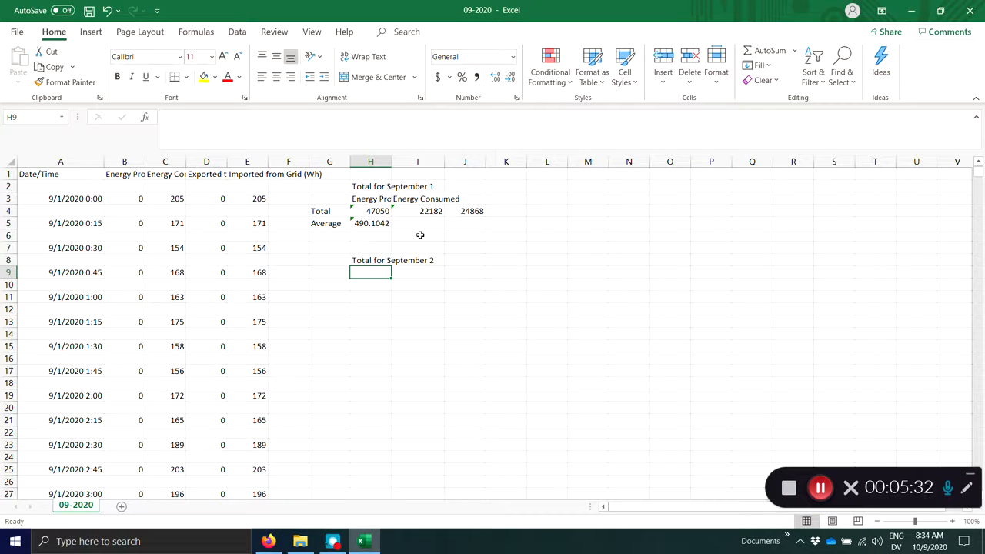
# - Review the SUM range in cell H4 and look through the data for the first and last rows of the September 2 readings
pyautogui.click(380, 212)
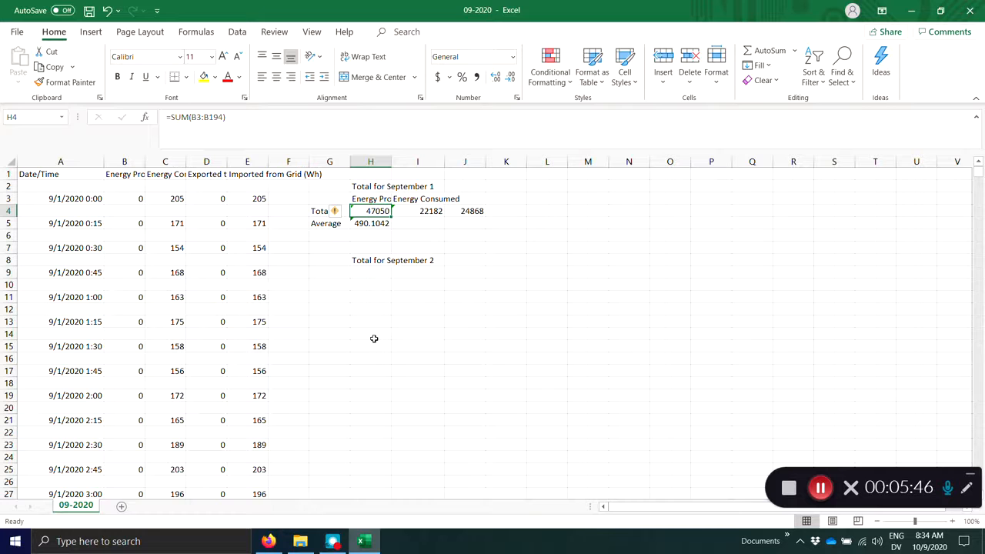
pyautogui.scroll(-20, 952, 201)
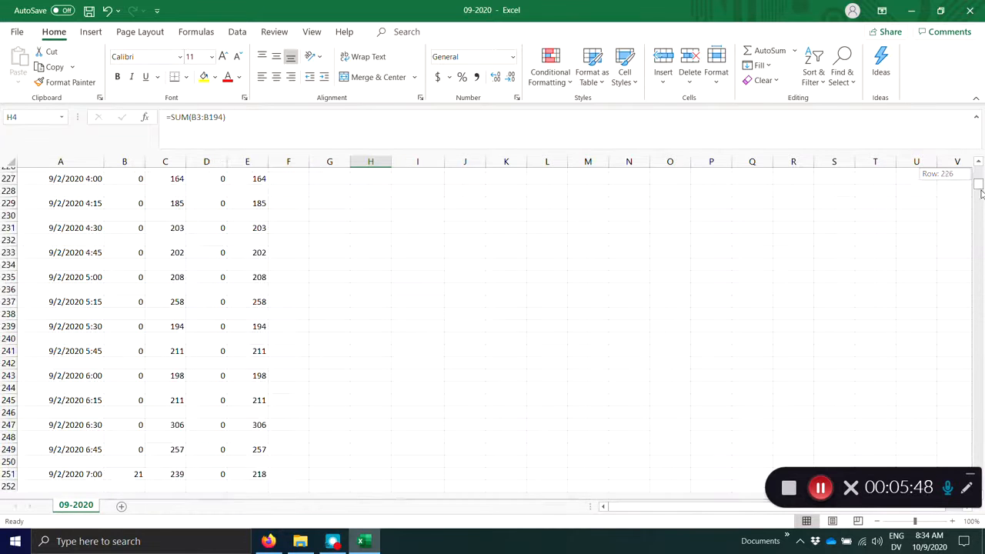
pyautogui.scroll(20, 955, 192)
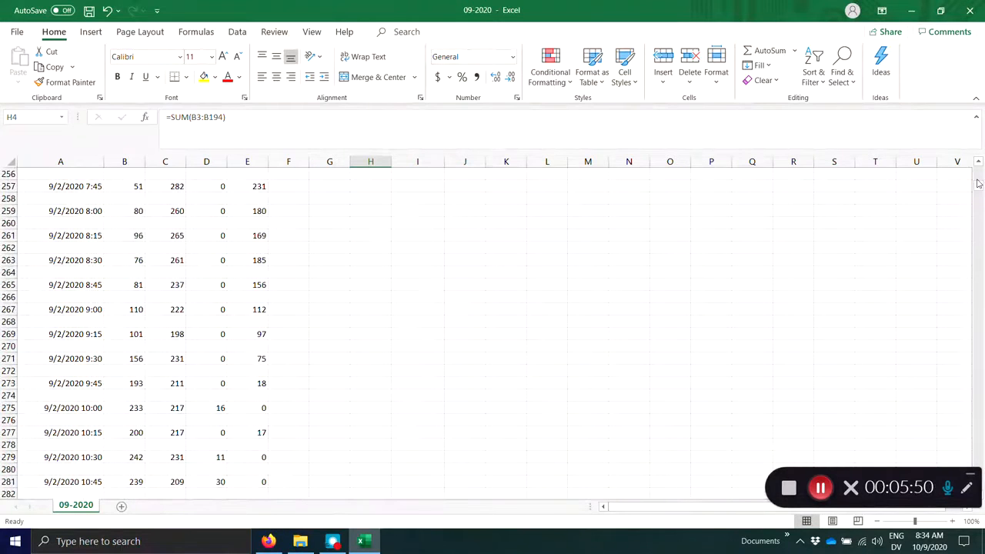
pyautogui.scroll(12, 978, 180)
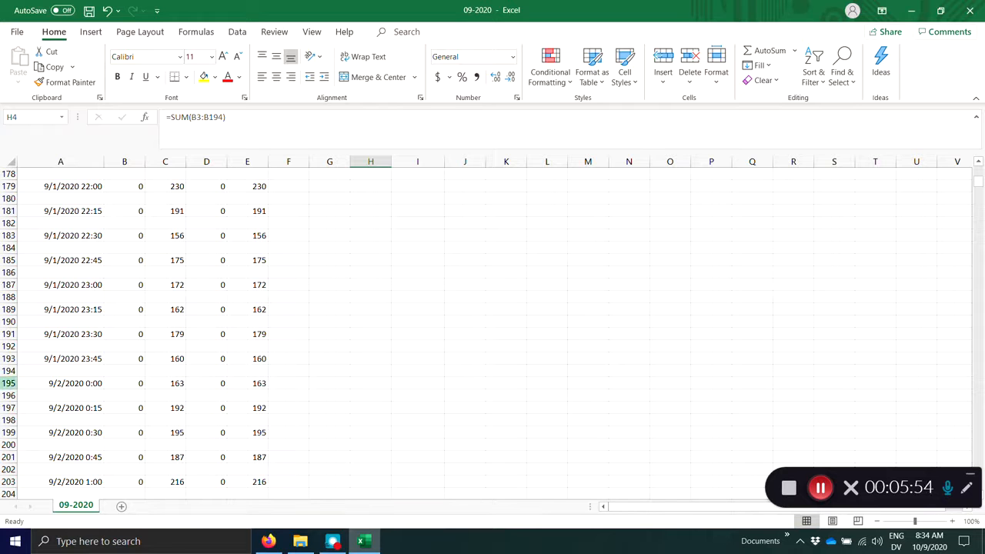
pyautogui.moveTo(980, 184); pyautogui.dragTo(980, 191)
pyautogui.scroll(-13, 757, 312)
pyautogui.scroll(-8, 517, 333)
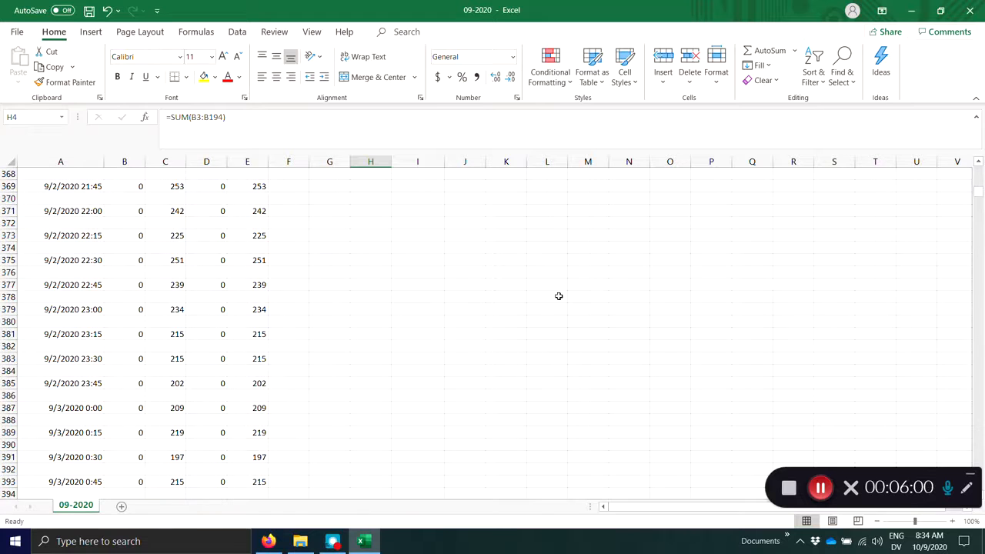
pyautogui.scroll(3, 136, 397)
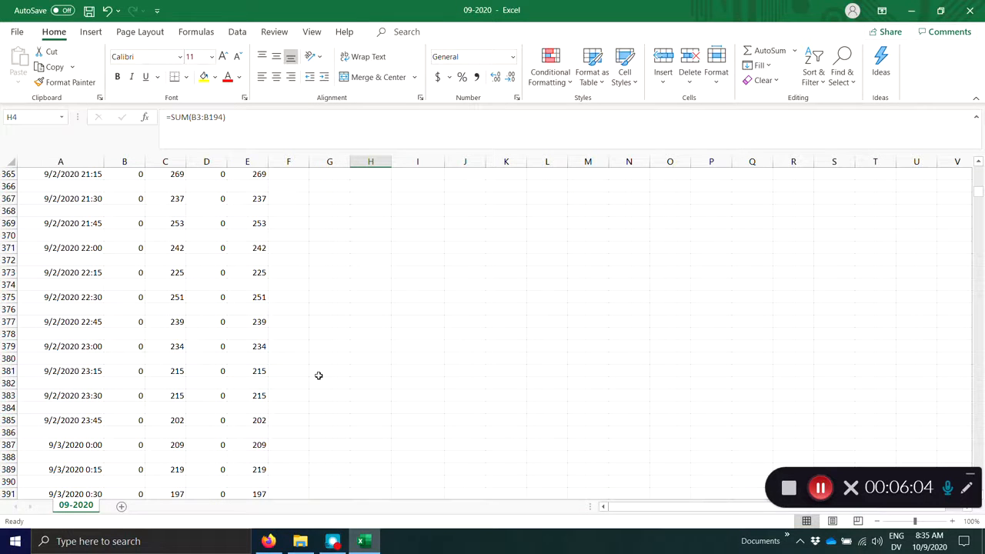
pyautogui.moveTo(979, 195); pyautogui.dragTo(981, 167)
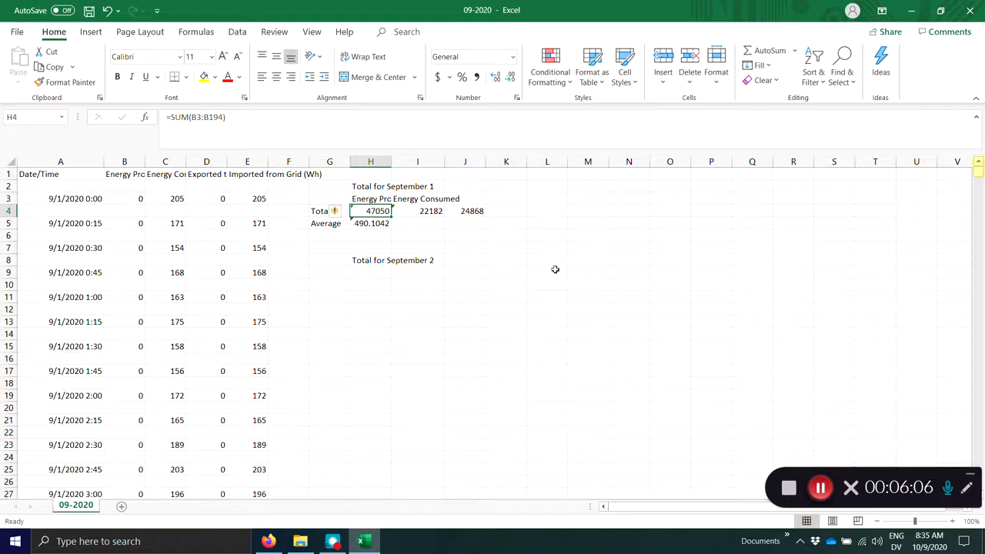
# - Copy the SUM formula text from cell H4 into cell H9 with its range references unchanged
pyautogui.doubleClick(352, 213)
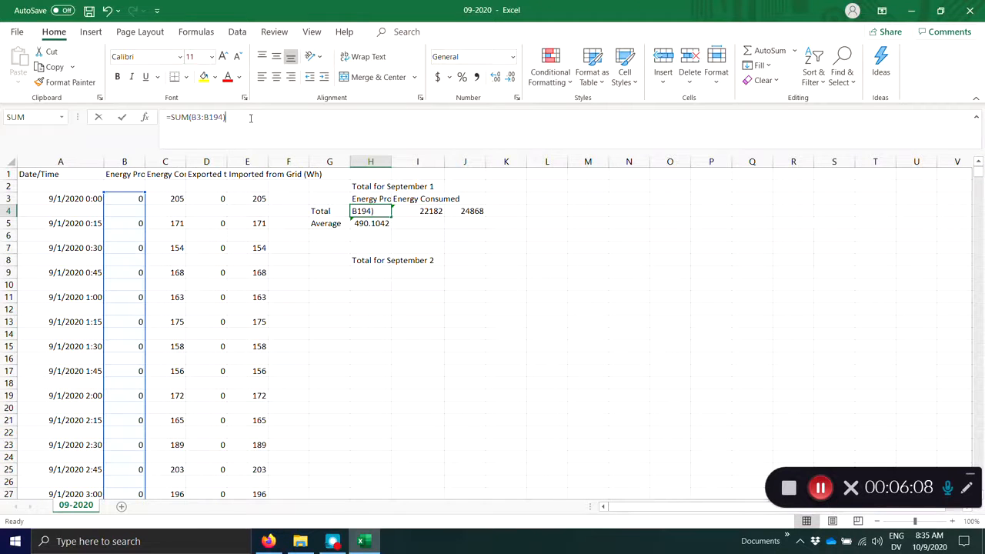
pyautogui.moveTo(226, 117); pyautogui.dragTo(156, 123)
pyautogui.hotkey('ctrl', 'c')
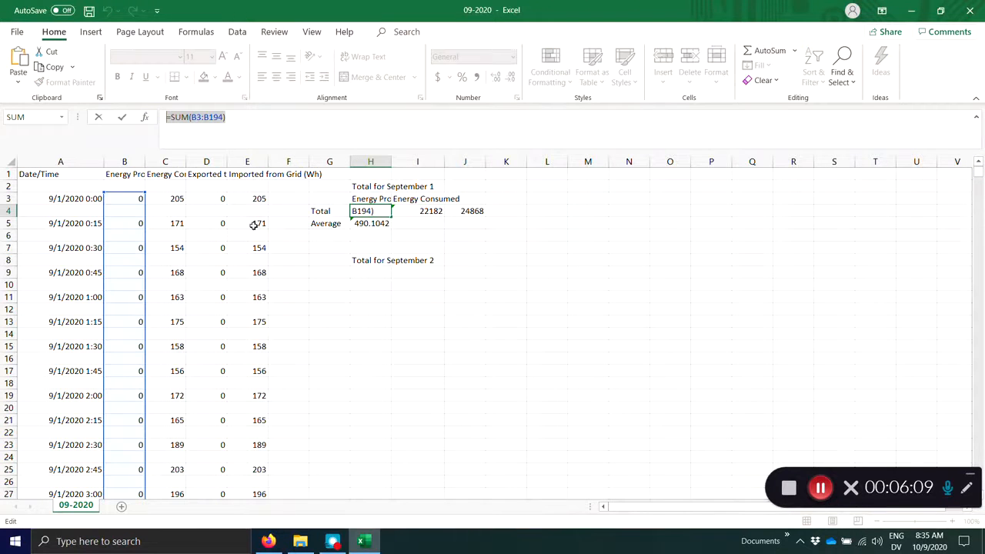
pyautogui.click(371, 270)
pyautogui.press('Escape')
pyautogui.click(387, 272)
pyautogui.hotkey('ctrl', 'v')
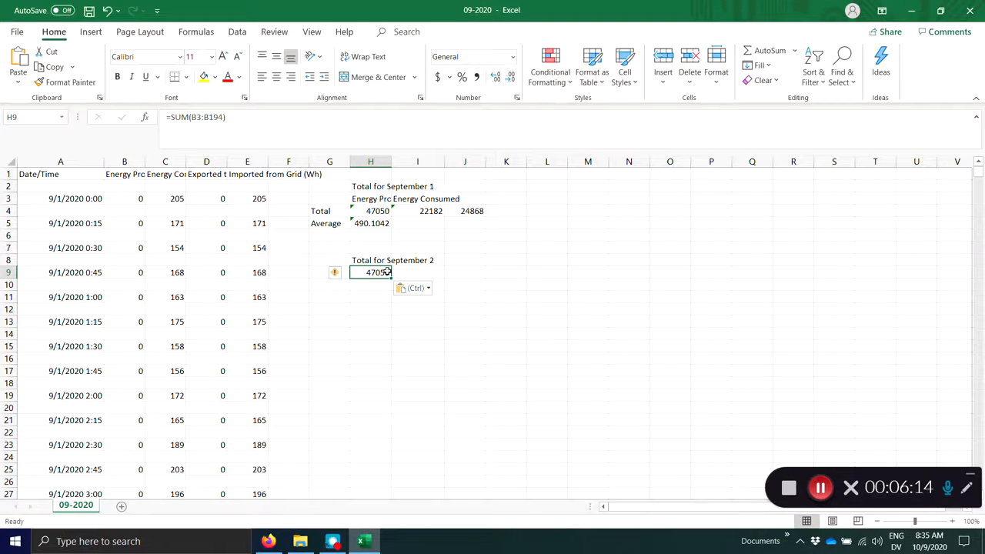
# - Change the formula in cell H9 to =SUM(B195:B385) to total the September 2 energy produced
pyautogui.click(197, 115)
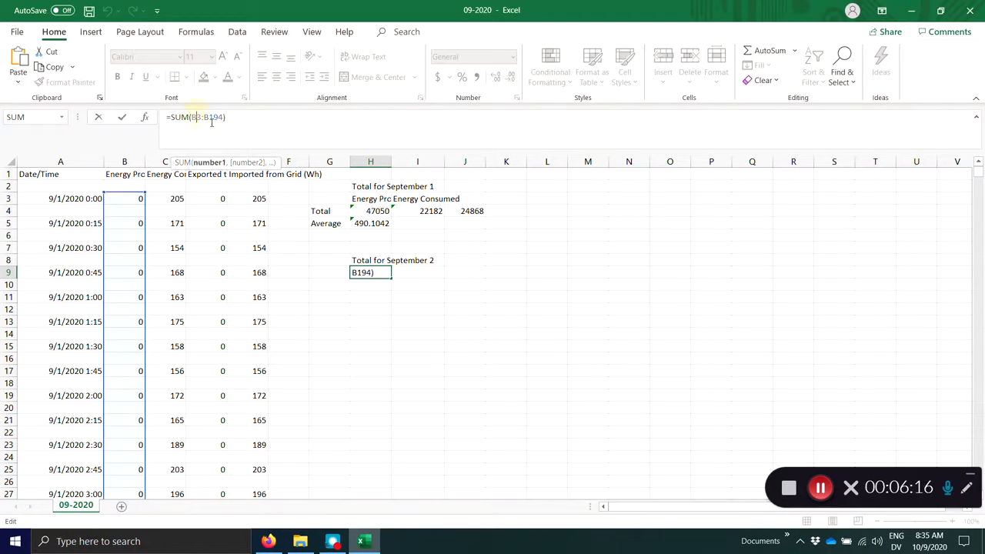
pyautogui.press('Left')
pyautogui.press('Left')
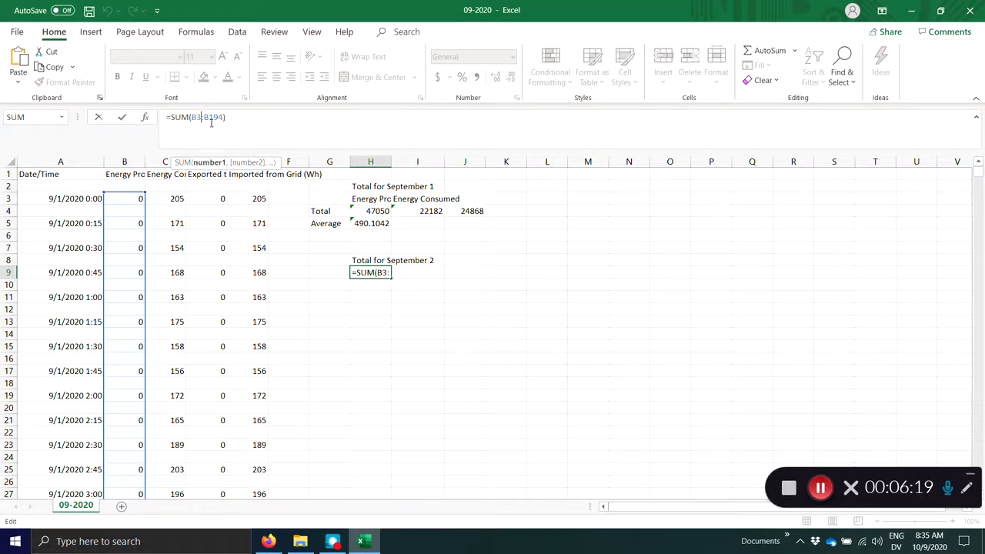
pyautogui.press('BackSpace')
pyautogui.write('195')
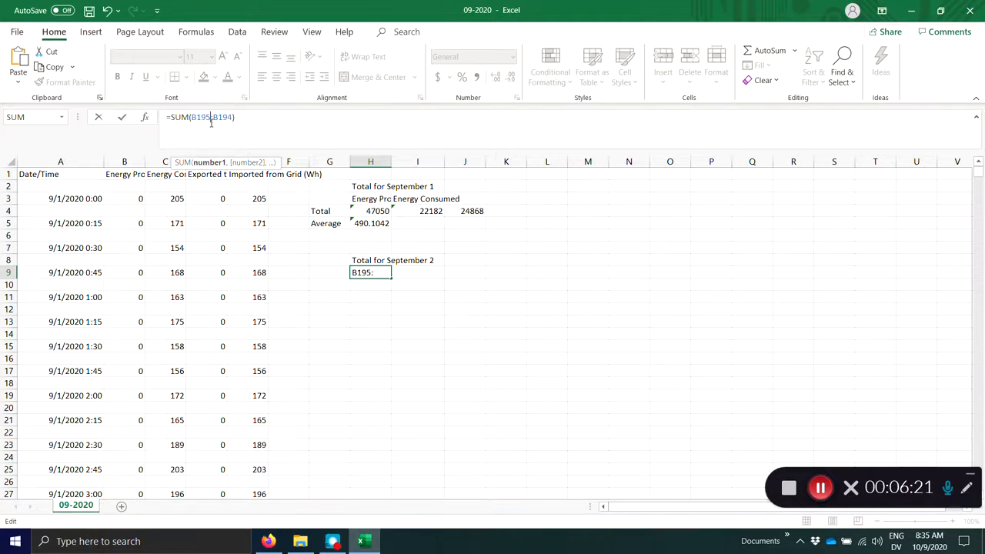
pyautogui.press('BackSpace')
pyautogui.press('BackSpace')
pyautogui.press('BackSpace')
pyautogui.write('39')
pyautogui.press('BackSpace')
pyautogui.write('85')
pyautogui.press('Return')
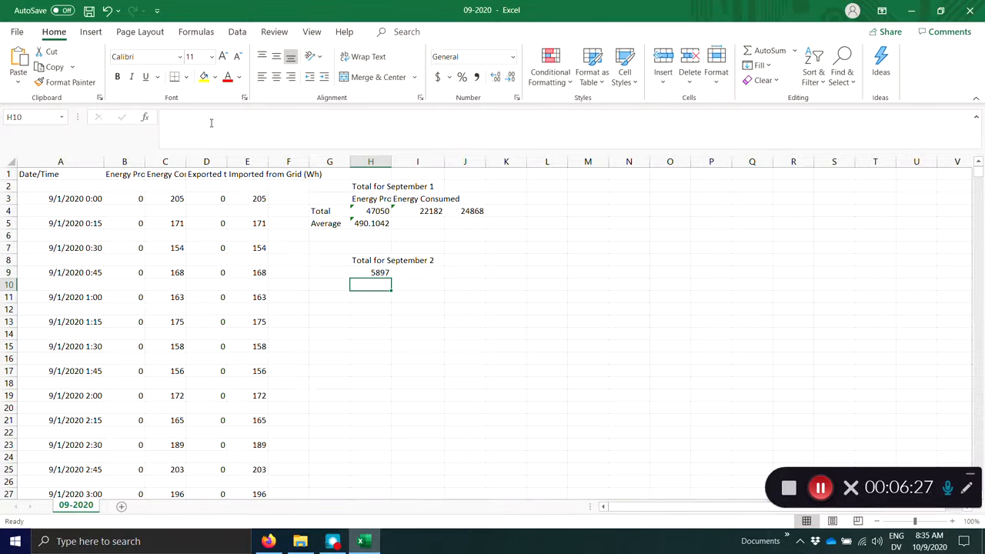
# - Extend the September 2 total formula from H9 into I9 for energy consumed and check both formulas
pyautogui.press('Up')
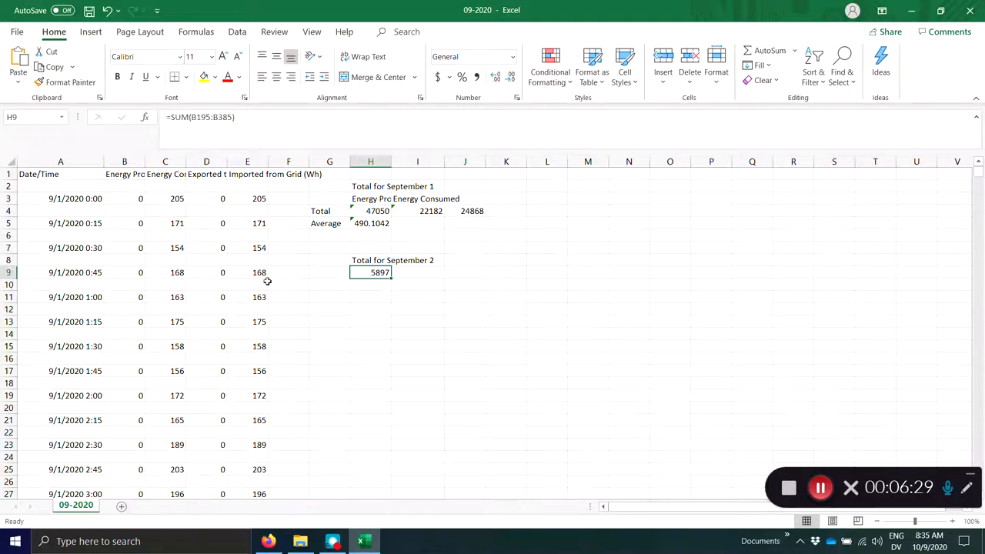
pyautogui.moveTo(390, 280); pyautogui.dragTo(437, 279)
pyautogui.click(480, 263)
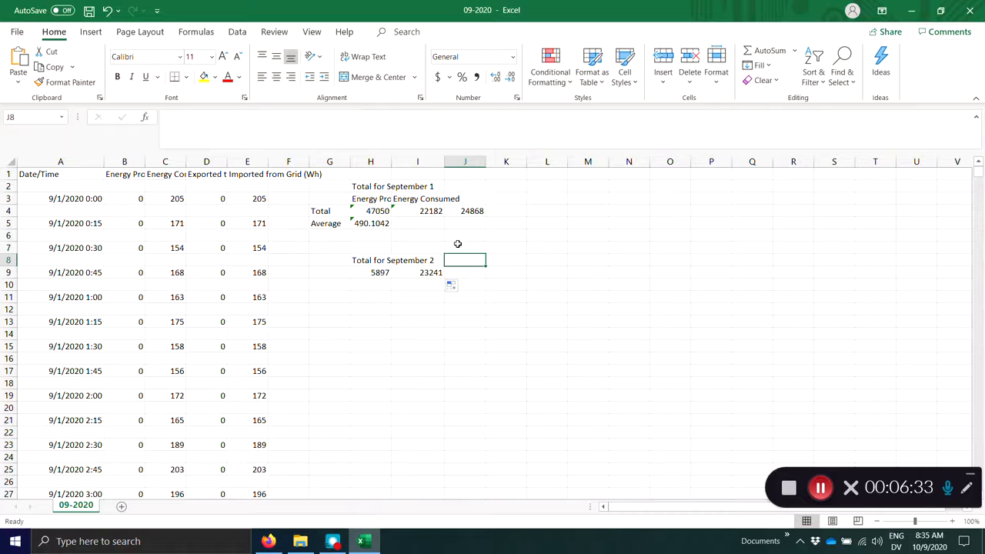
pyautogui.click(379, 273)
pyautogui.click(424, 273)
pyautogui.click(380, 273)
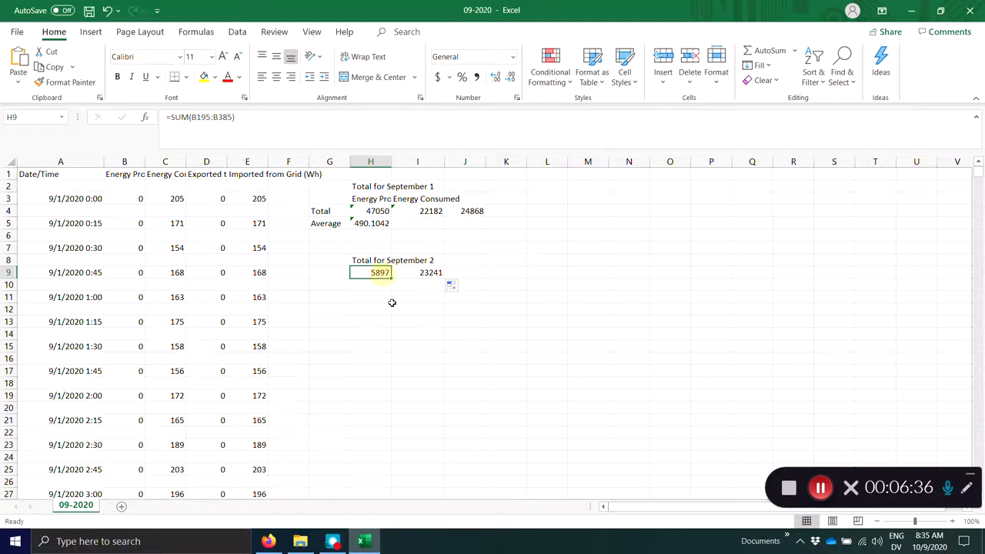
# - Enter the row label "Total" in cell G9
pyautogui.click(335, 281)
pyautogui.press('Up')
pyautogui.write('Tota')
pyautogui.press('BackSpace')
pyautogui.press('BackSpace')
pyautogui.write('otal')
pyautogui.press('Return')
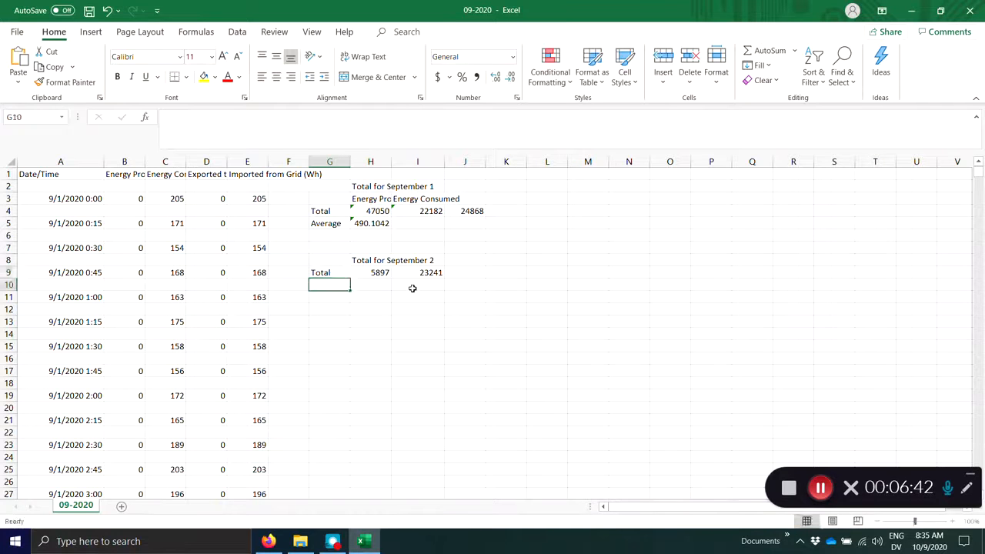
# - Move the "Total for September 2" heading up to H7 and copy the Energy Produced and Energy Consumed headings from H3:I3 into H8:I8
pyautogui.click(376, 263)
pyautogui.moveTo(377, 266); pyautogui.dragTo(369, 257)
pyautogui.moveTo(373, 198); pyautogui.dragTo(416, 198)
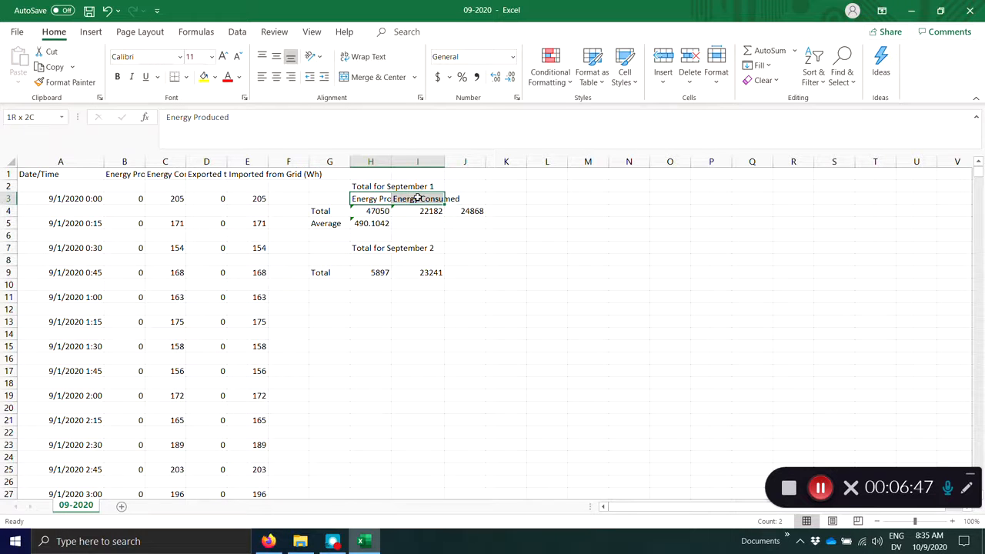
pyautogui.hotkey('ctrl', 'c')
pyautogui.click(385, 262)
pyautogui.hotkey('ctrl', 'v')
pyautogui.click(404, 308)
# - Copy the difference formula from J4 into J9 for September 2 and check that it reads =H9-I9
pyautogui.click(431, 272)
pyautogui.click(423, 210)
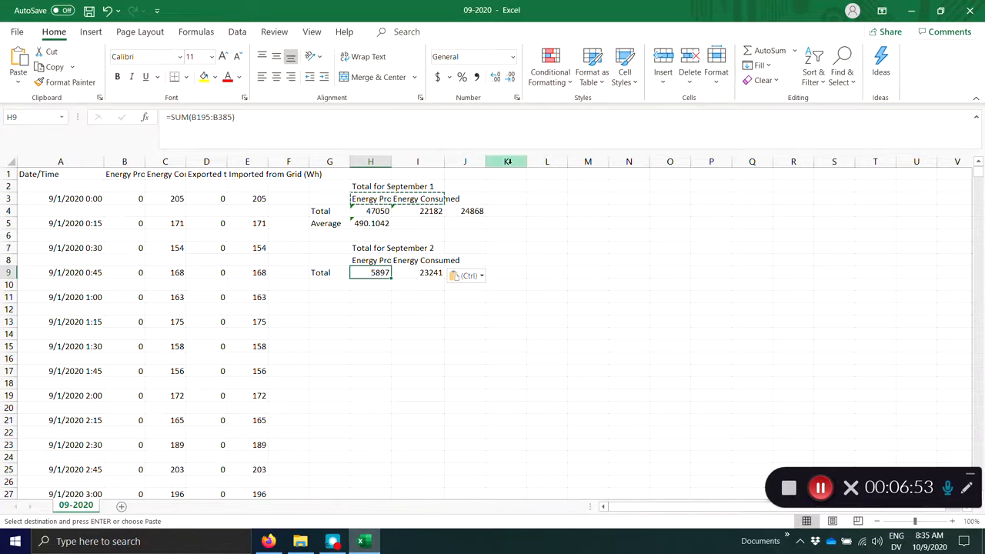
pyautogui.click(470, 212)
pyautogui.press('Escape')
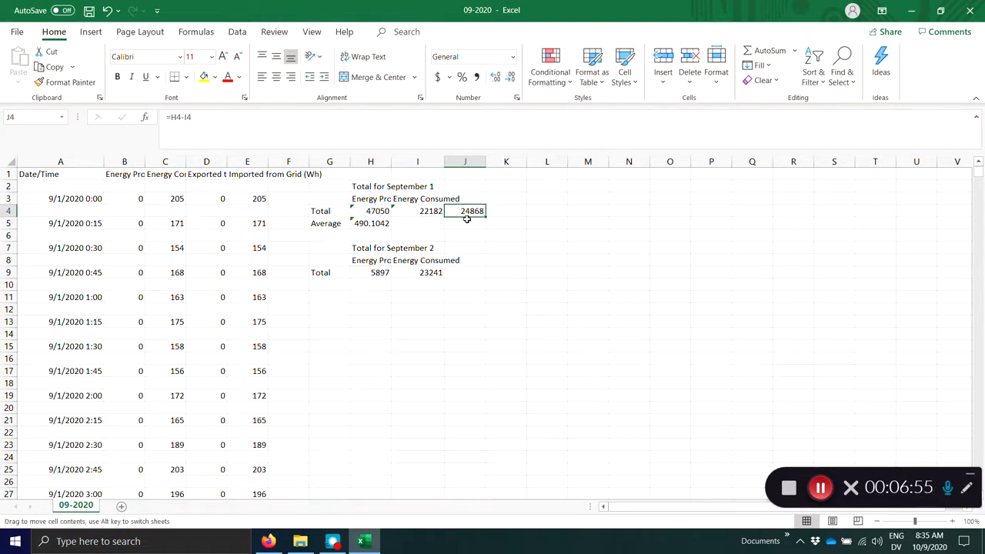
pyautogui.hotkey('ctrl', 'c')
pyautogui.click(467, 273)
pyautogui.hotkey('ctrl', 'v')
pyautogui.click(562, 260)
pyautogui.press('Escape')
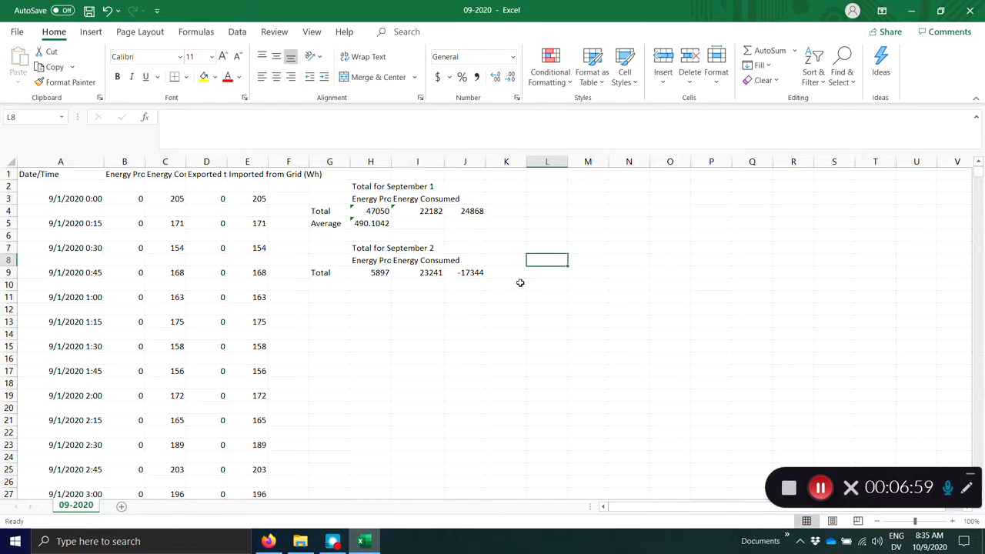
pyautogui.click(468, 275)
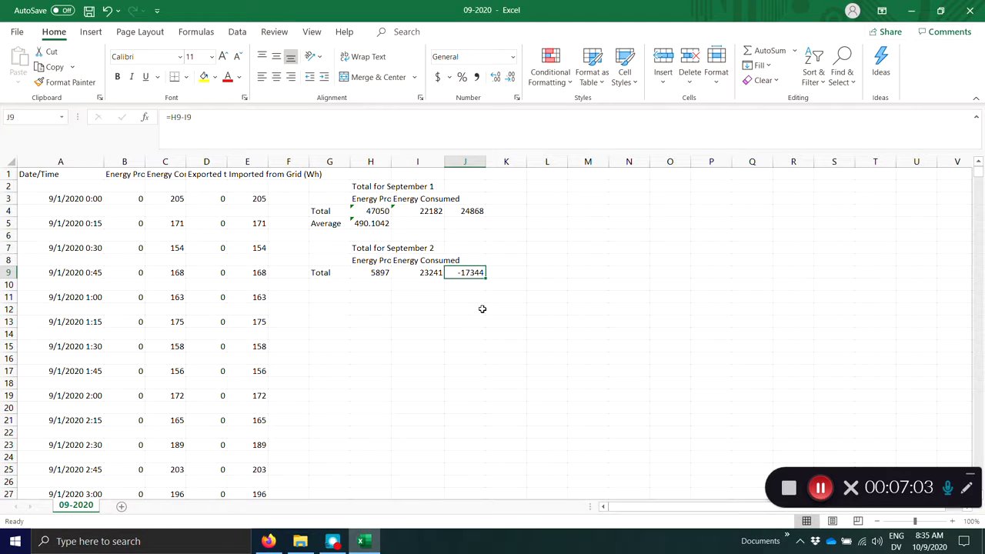
pyautogui.click(531, 325)
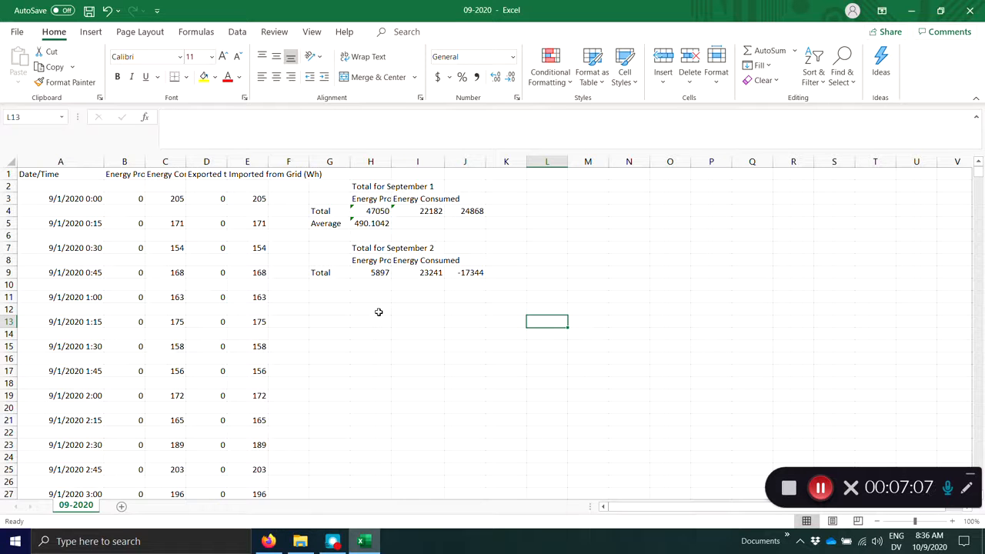
pyautogui.click(394, 250)
pyautogui.click(356, 274)
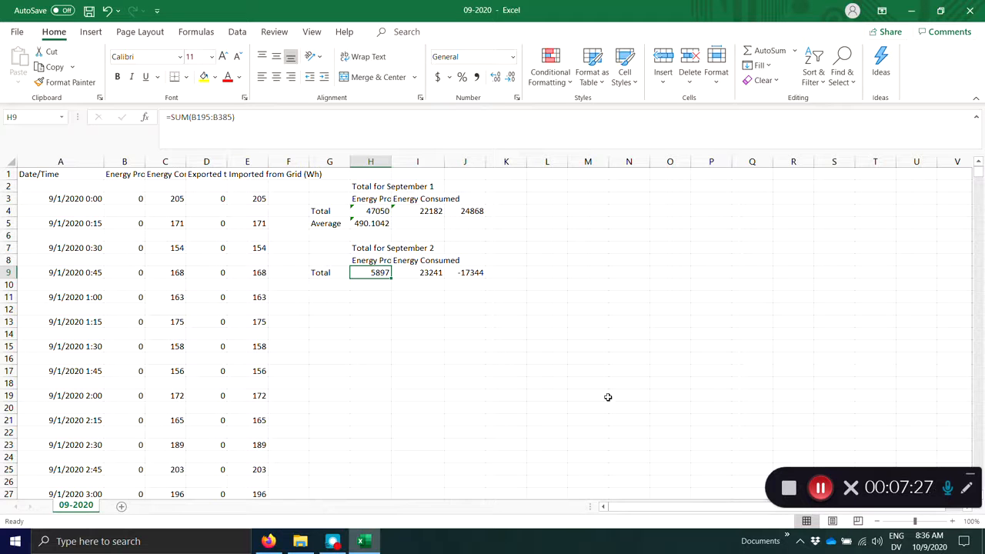
pyautogui.click(397, 354)
pyautogui.click(393, 314)
pyautogui.click(385, 313)
pyautogui.click(384, 297)
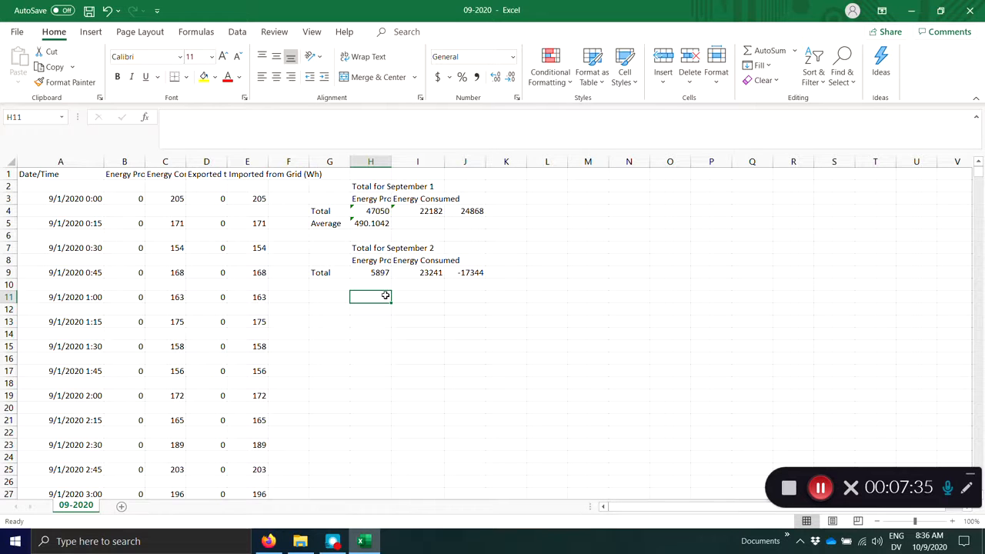
pyautogui.click(387, 360)
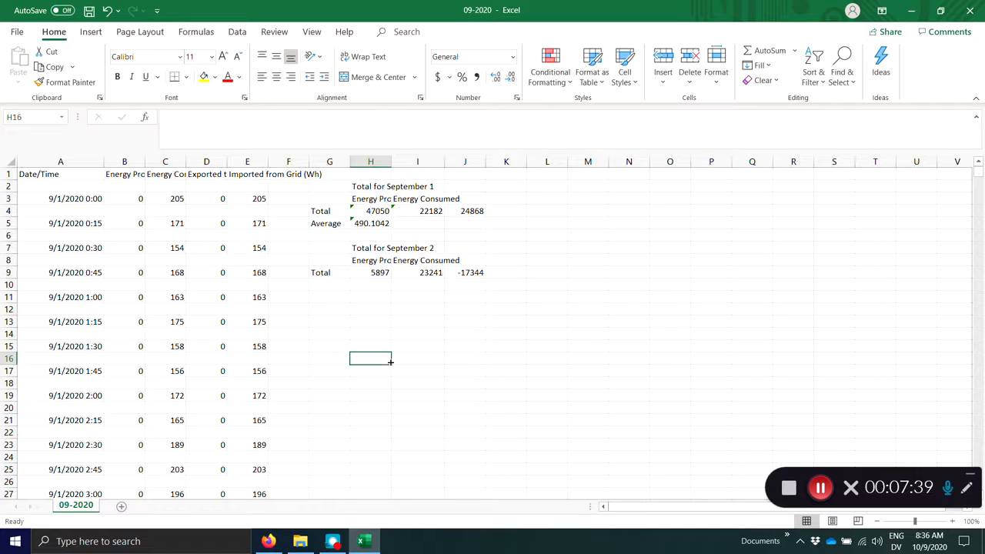
pyautogui.click(363, 331)
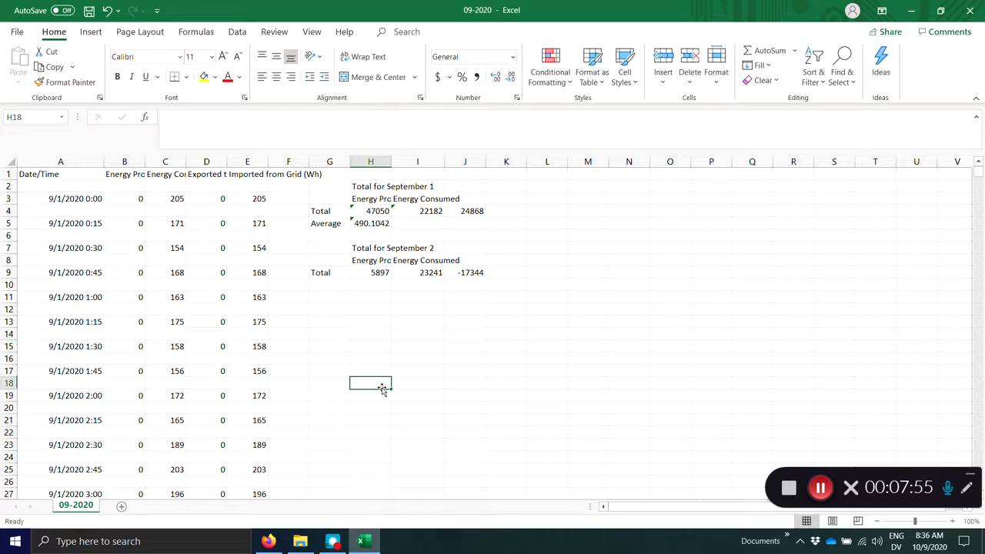
pyautogui.click(400, 339)
pyautogui.click(427, 327)
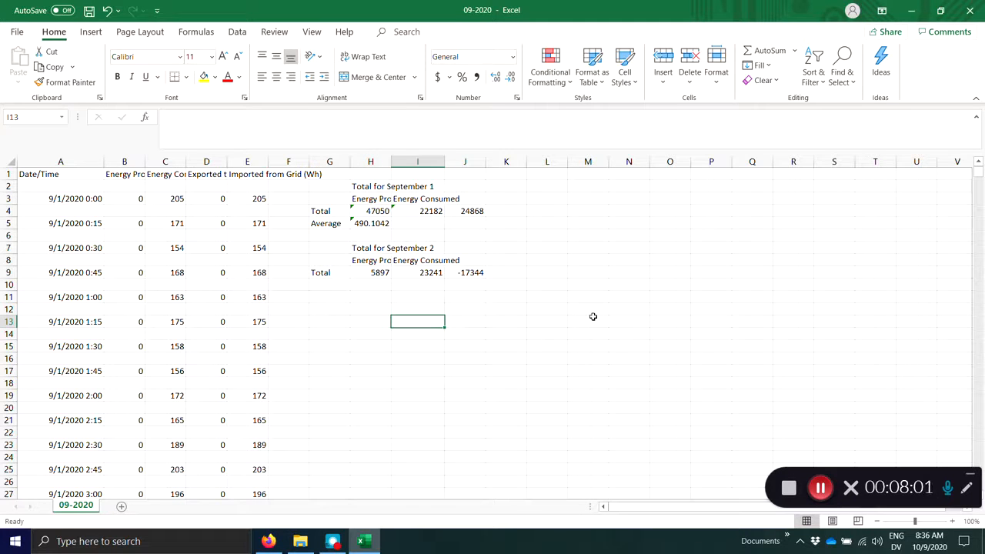
pyautogui.click(381, 211)
pyautogui.click(379, 271)
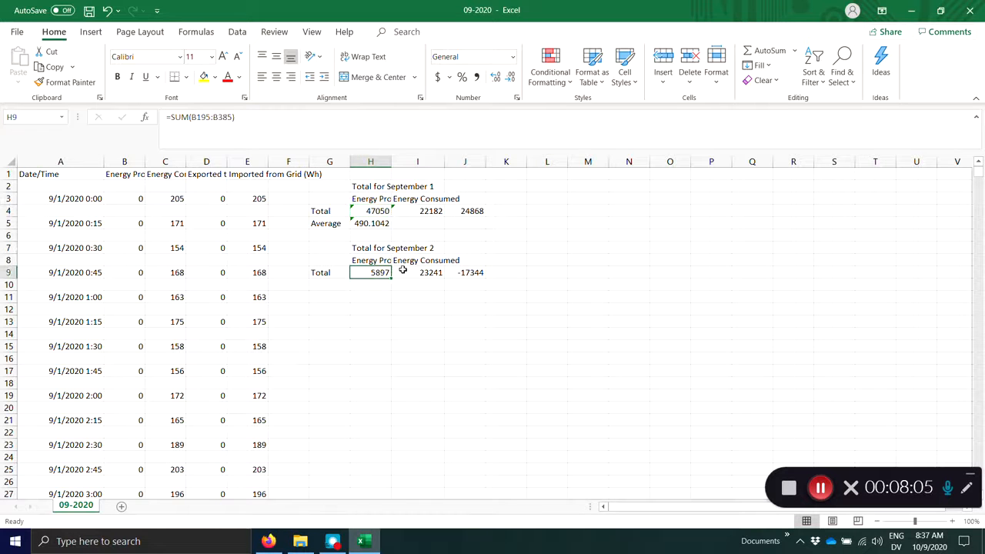
pyautogui.click(406, 270)
pyautogui.click(465, 245)
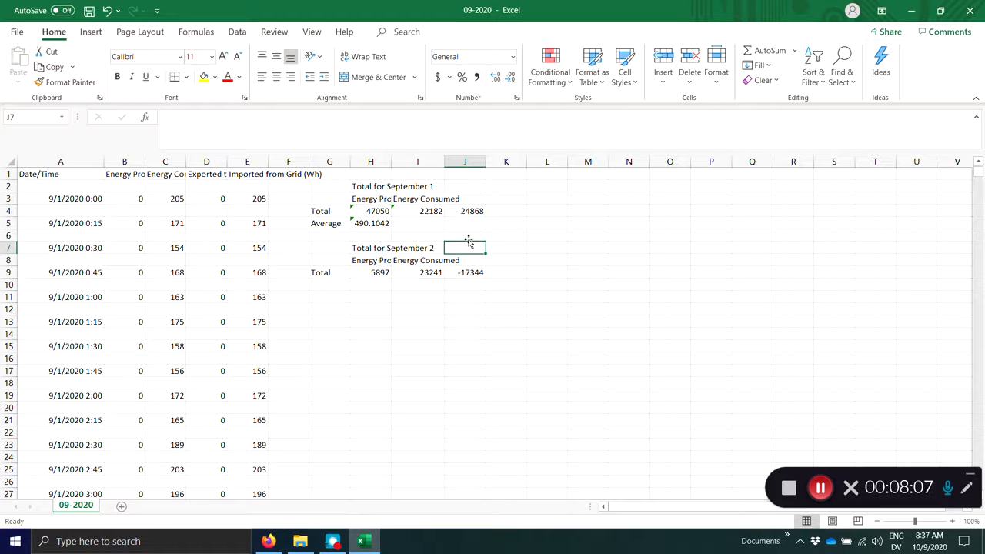
pyautogui.click(476, 235)
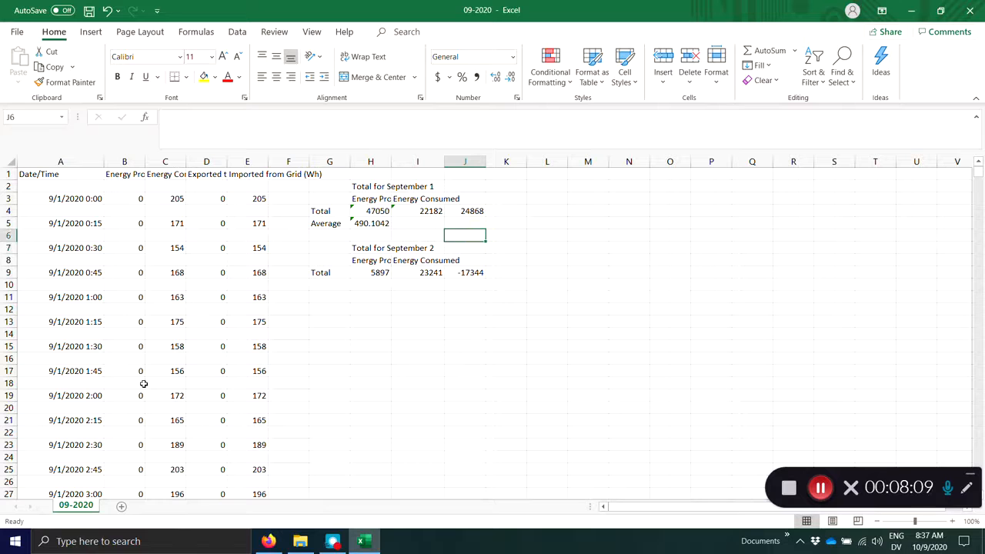